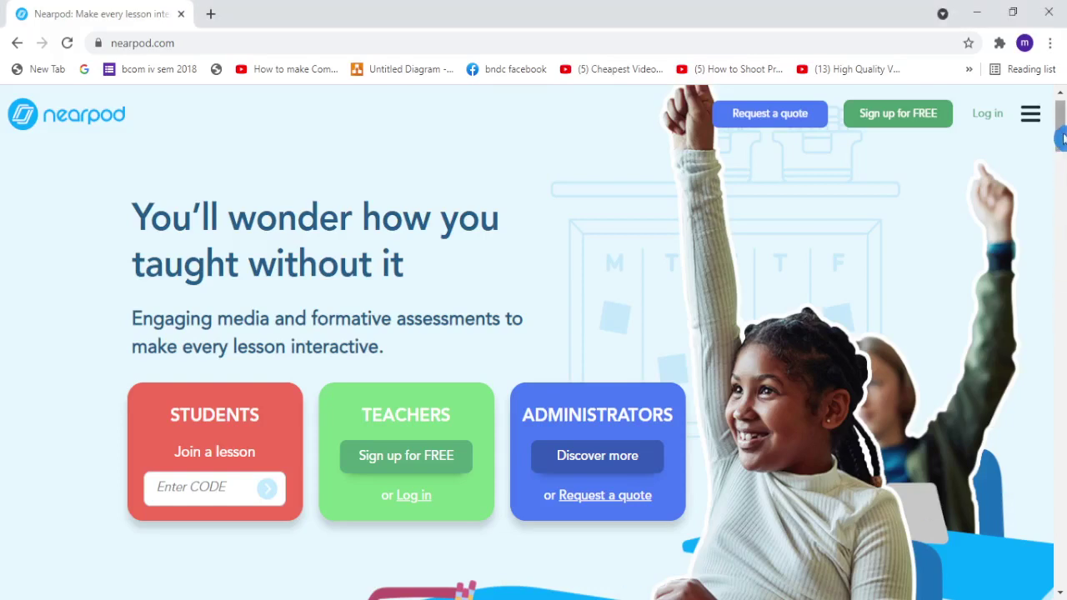
# - Scroll the nearpod.com homepage down to the 'Five NEW reasons to love Nearpod' carousel
pyautogui.moveTo(1061, 132); pyautogui.dragTo(1060, 131)
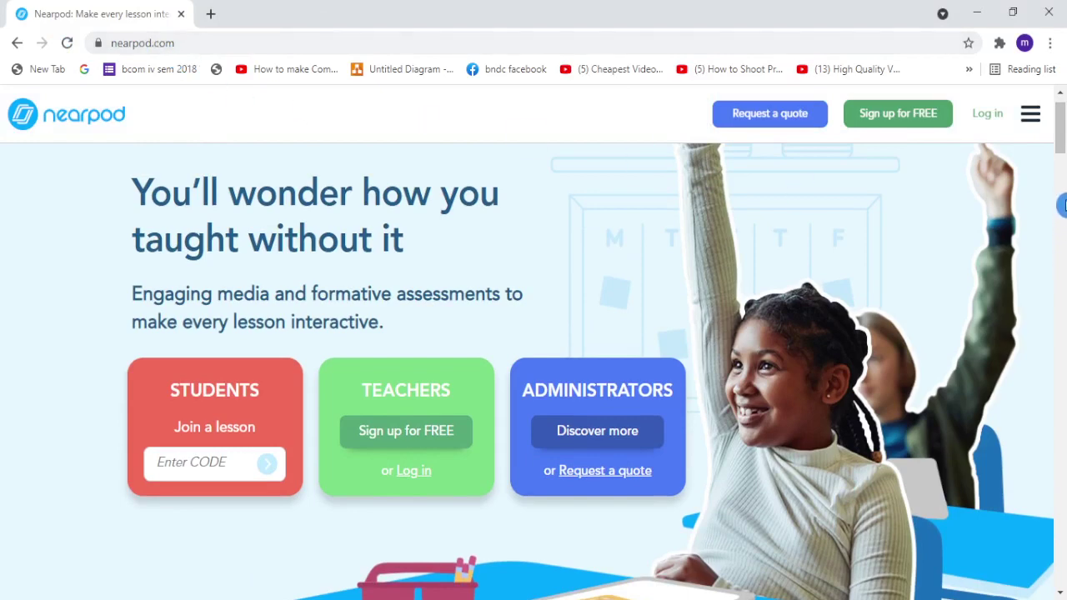
pyautogui.moveTo(1057, 132); pyautogui.dragTo(1060, 147)
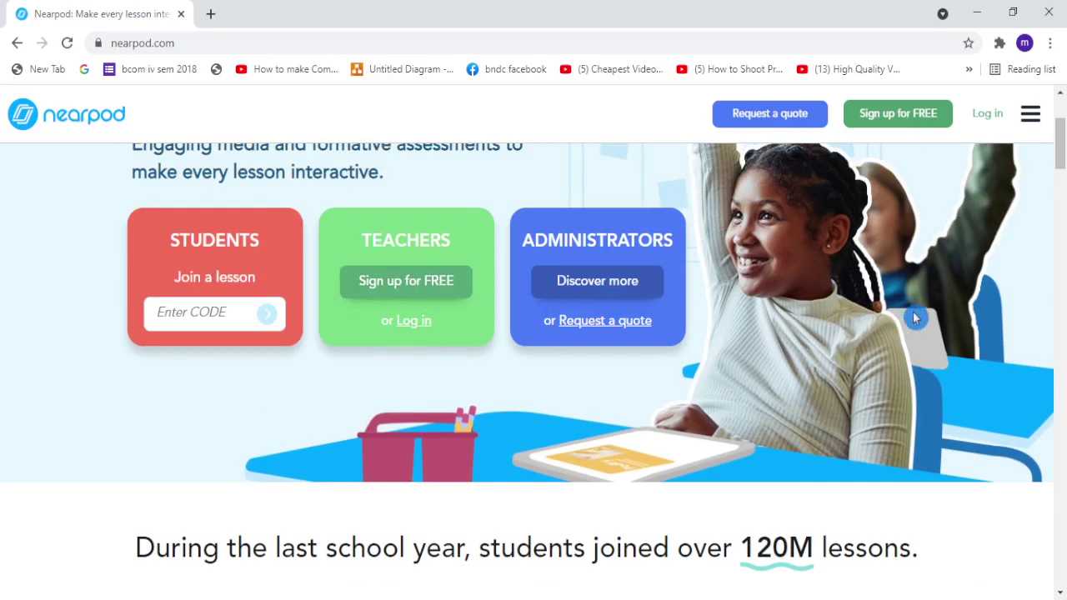
pyautogui.moveTo(1061, 168); pyautogui.dragTo(1062, 260)
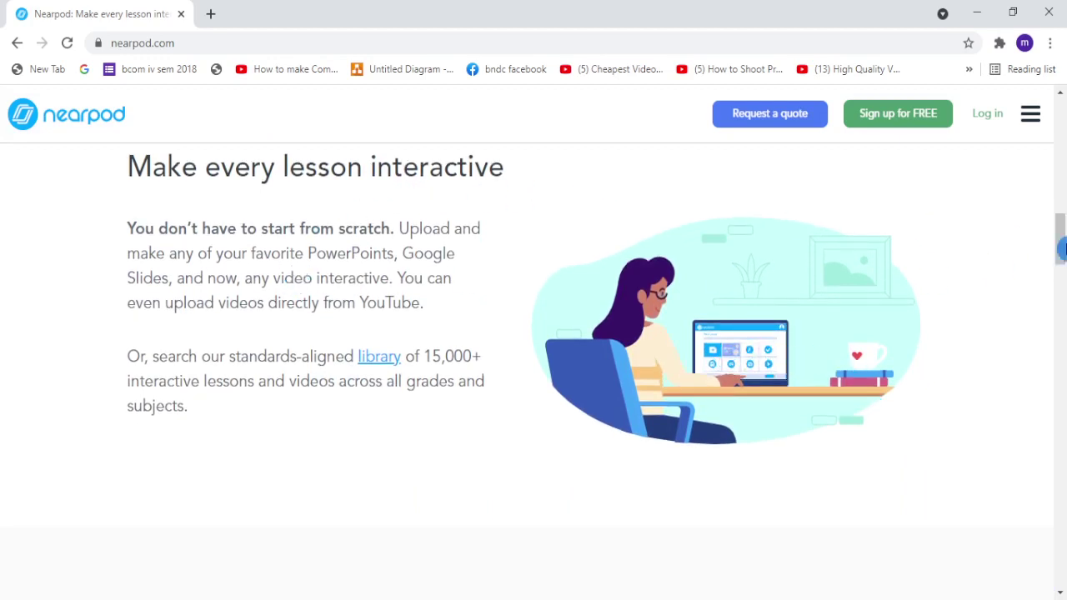
pyautogui.moveTo(1060, 242); pyautogui.dragTo(1064, 370)
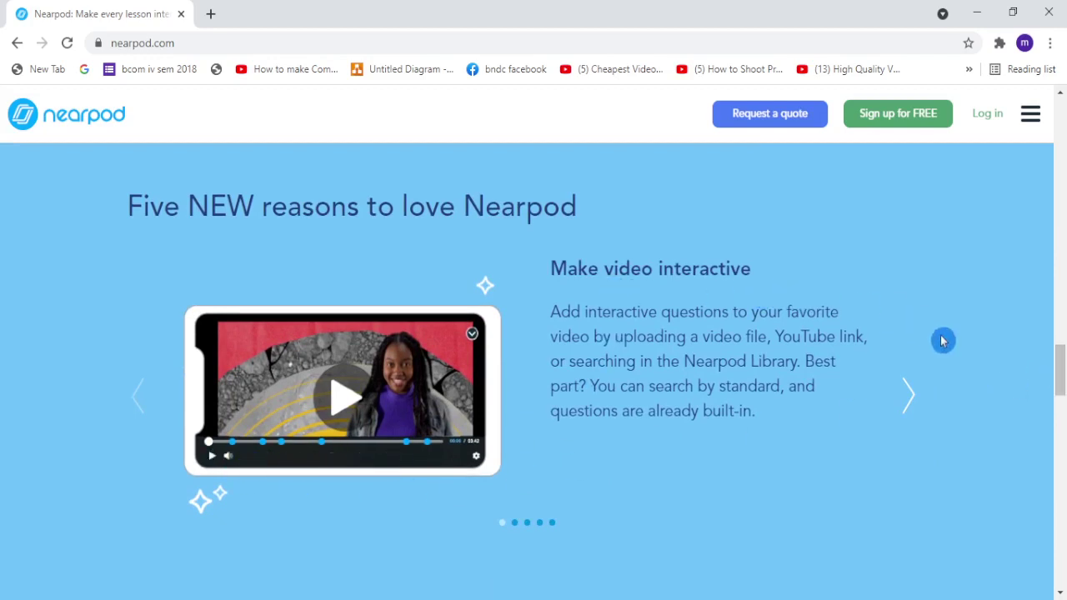
# - Step the carousel through the partners, Beyond 1:1, accessibility and Zoom highlights, then scroll on
pyautogui.click(911, 407)
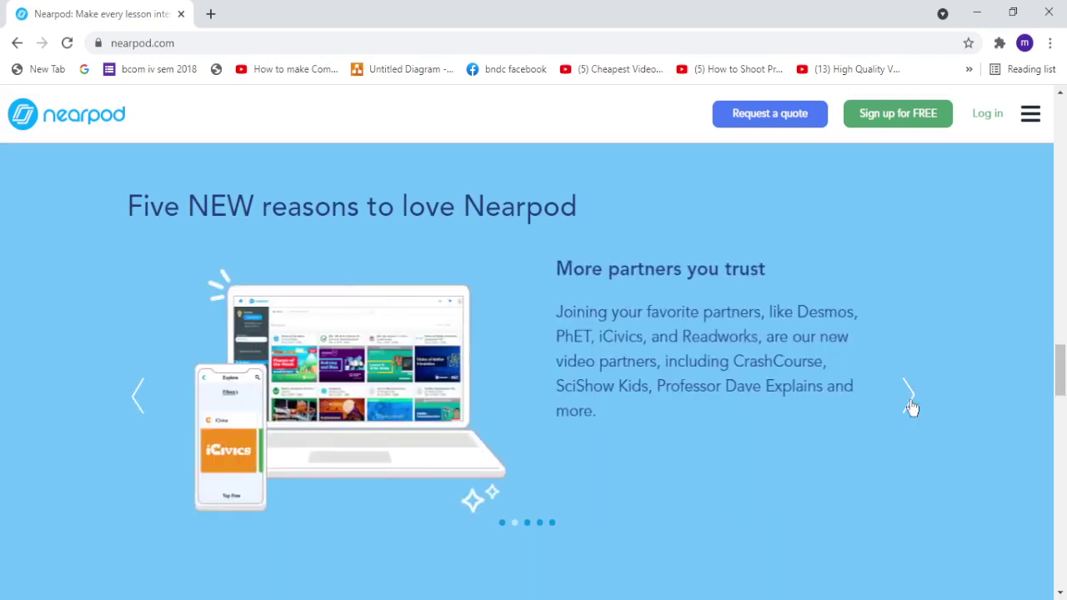
pyautogui.click(912, 407)
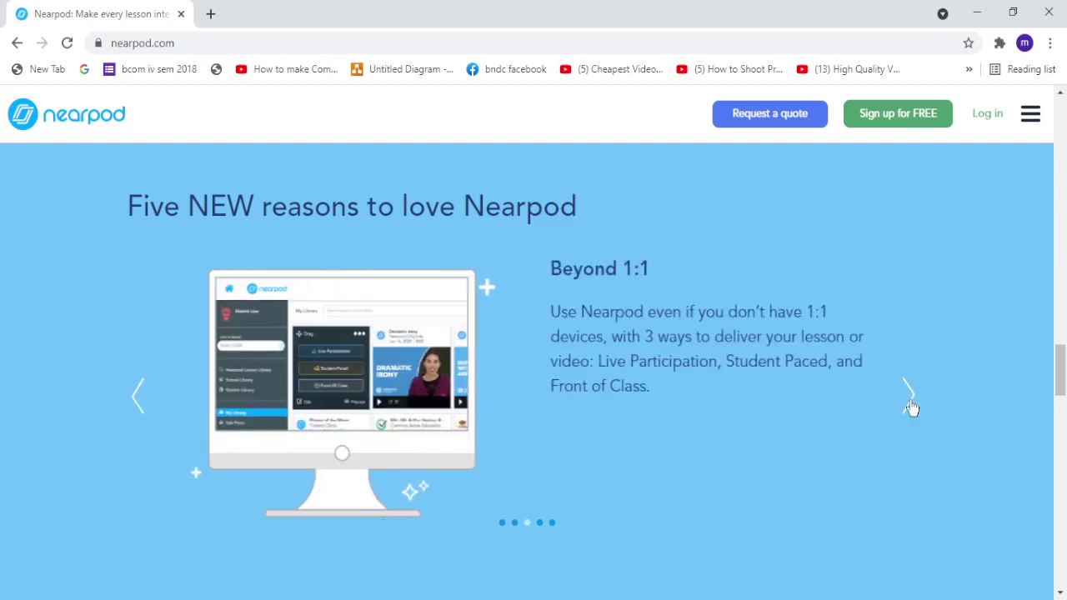
pyautogui.click(912, 407)
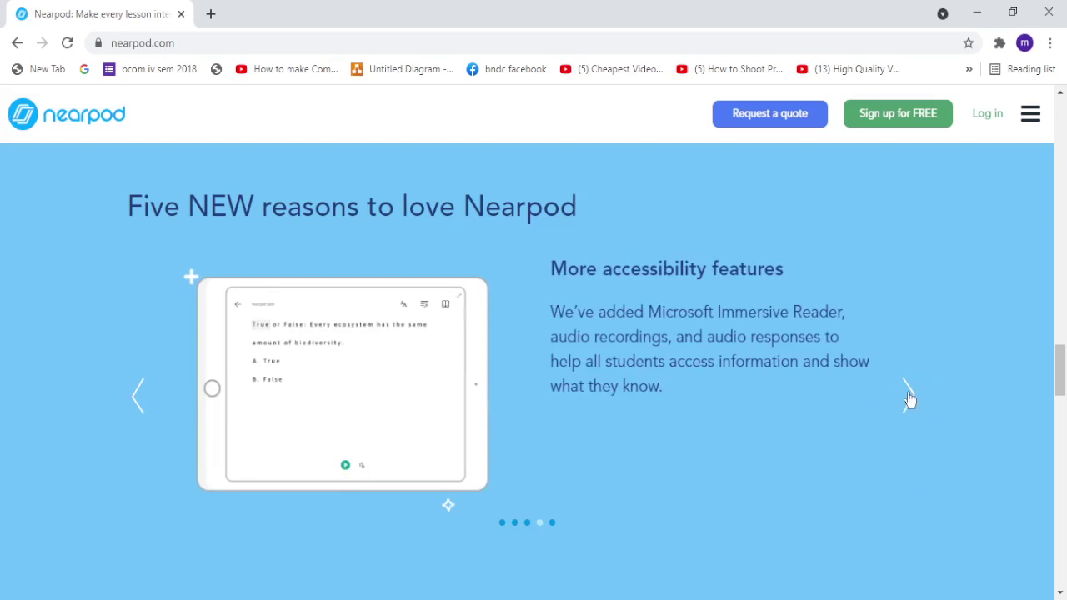
pyautogui.click(910, 399)
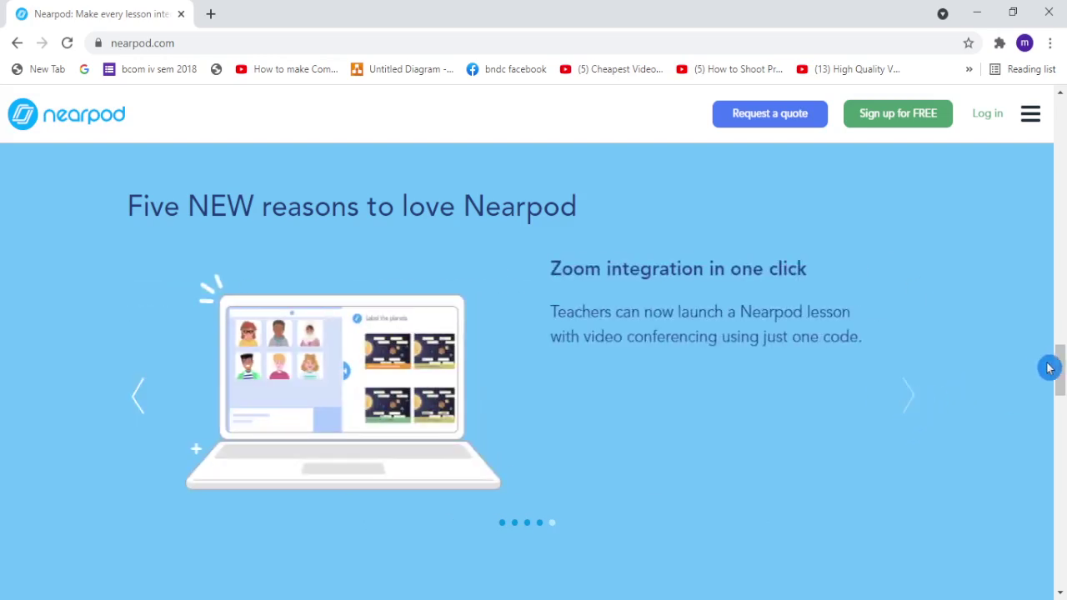
pyautogui.moveTo(1052, 368)
pyautogui.mouseDown()
pyautogui.moveTo(1051, 503)
pyautogui.moveTo(1059, 141)
pyautogui.mouseUp()
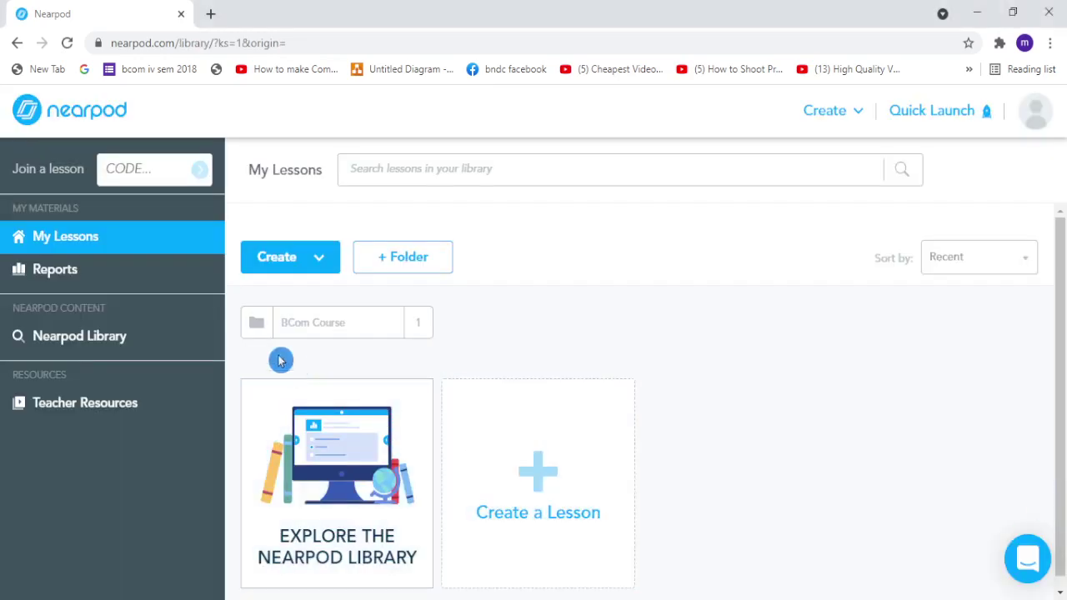
# - Look over the Create options, then open the BCom Course folder in My Lessons
pyautogui.click(862, 119)
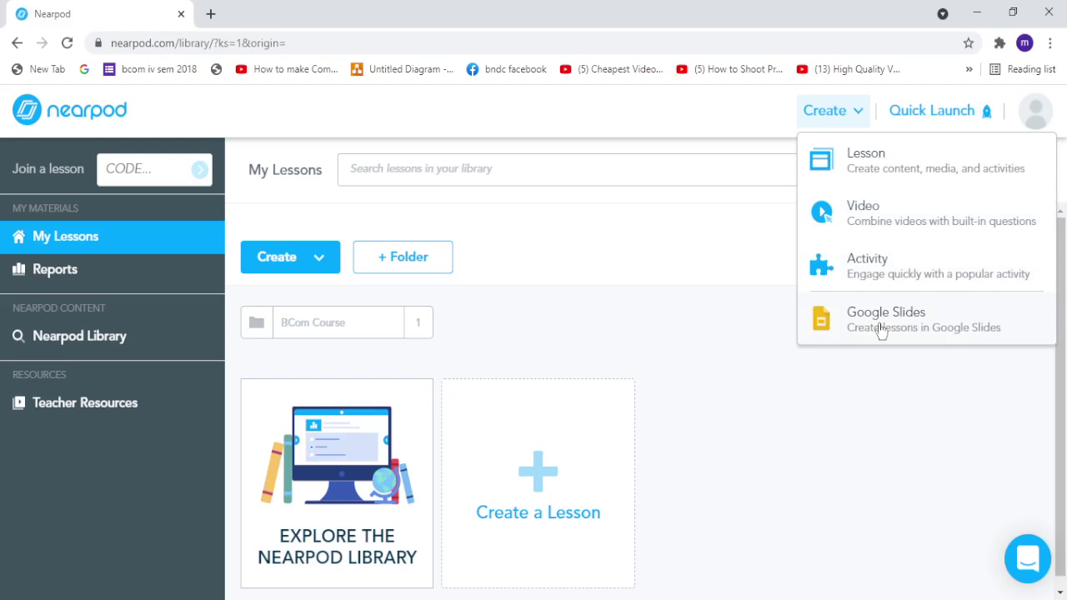
pyautogui.click(317, 263)
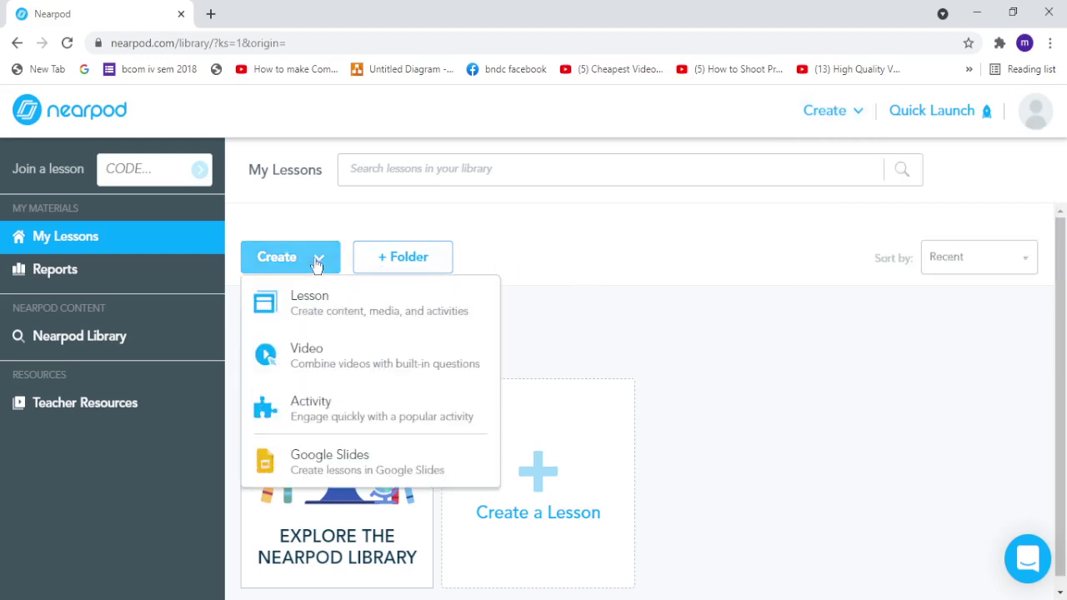
pyautogui.click(317, 260)
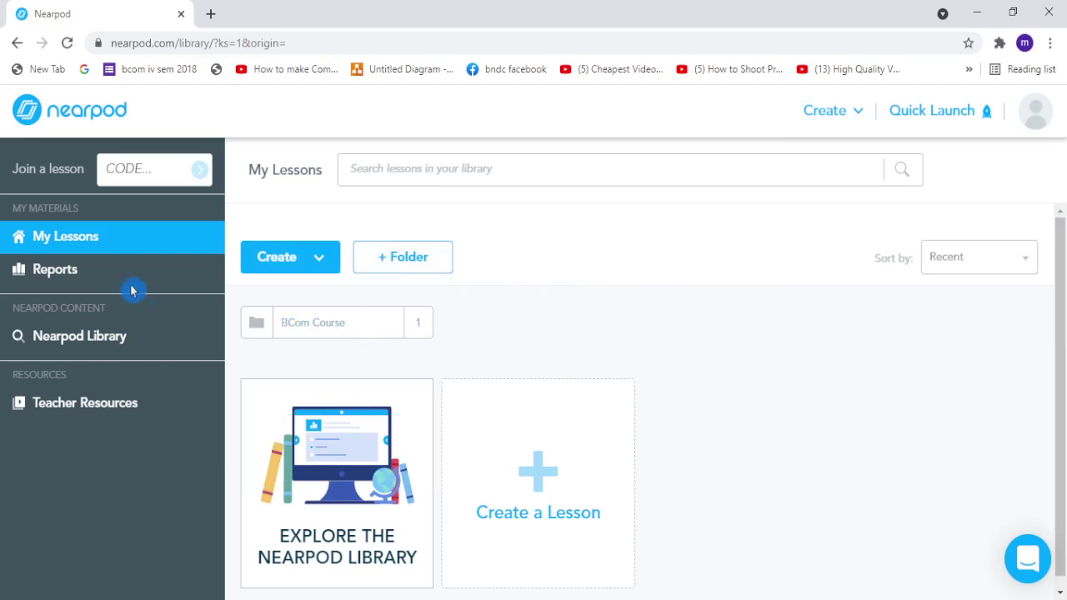
pyautogui.click(325, 323)
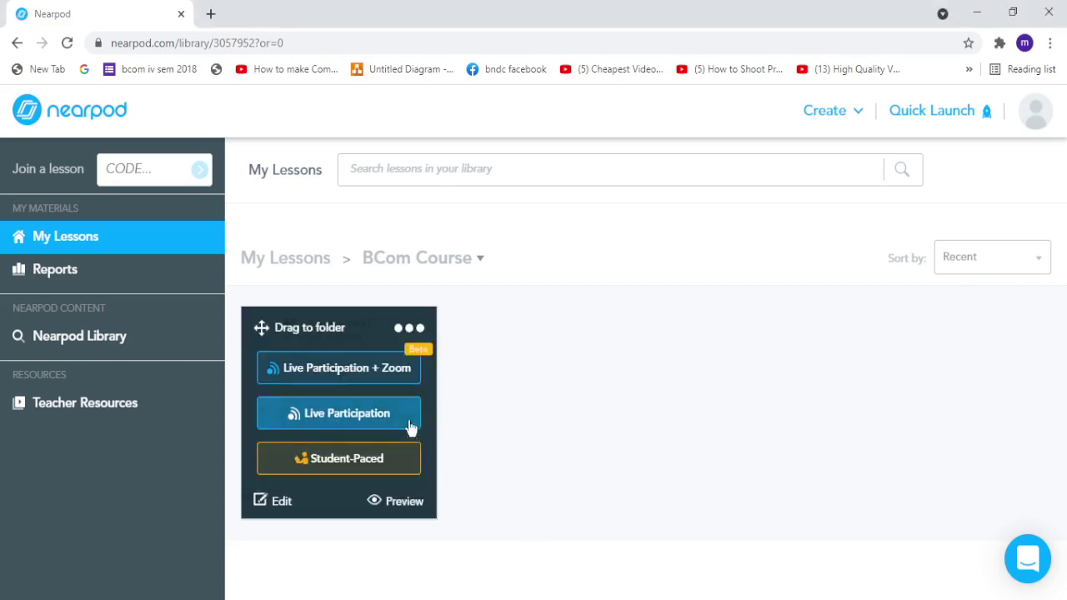
pyautogui.moveTo(339, 413)
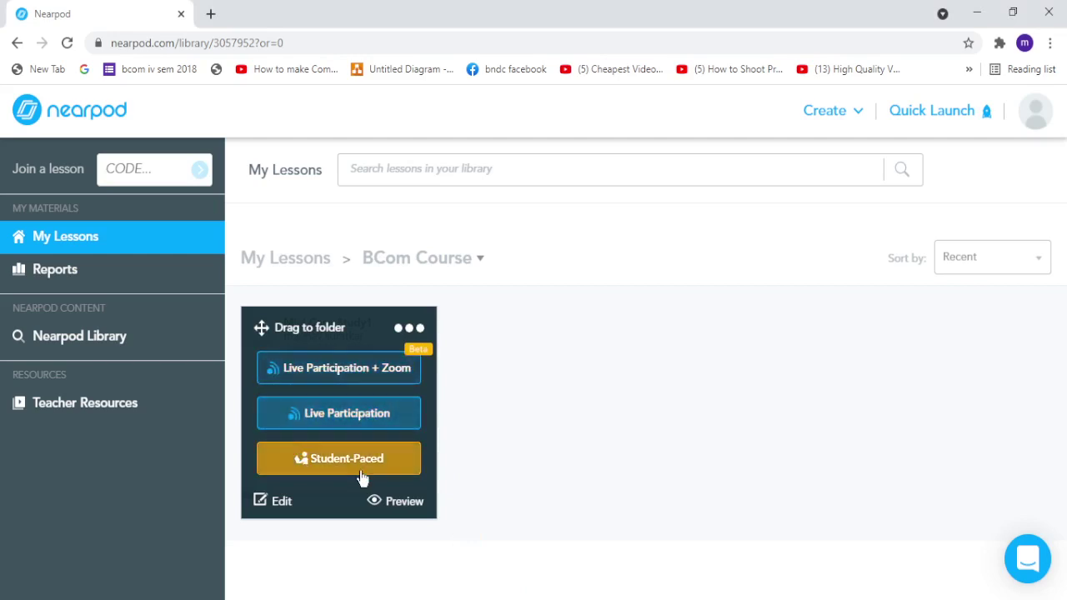
# - Preview the Mini Case Study1 lesson and switch the viewer to full screen
pyautogui.click(402, 507)
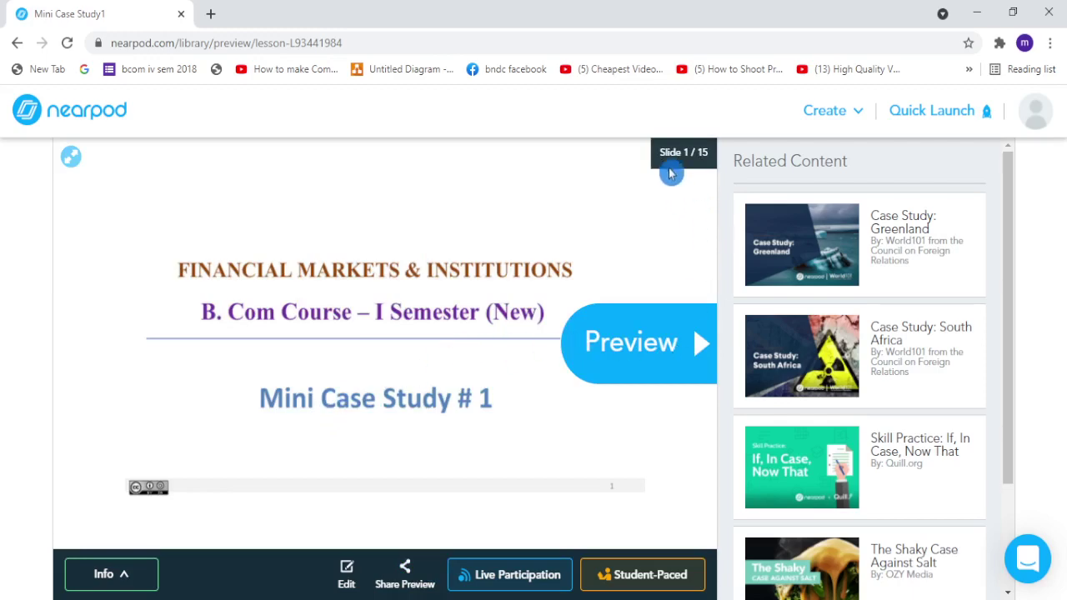
pyautogui.click(70, 159)
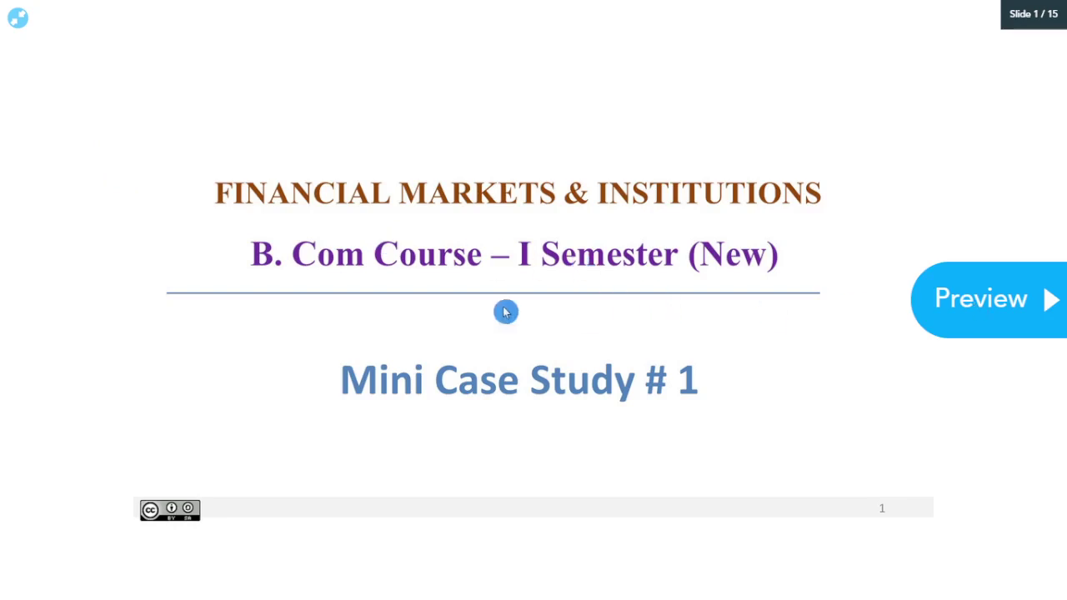
# - Advance past Time to Climb and the securities and instruments slides to slide 8
pyautogui.click(970, 312)
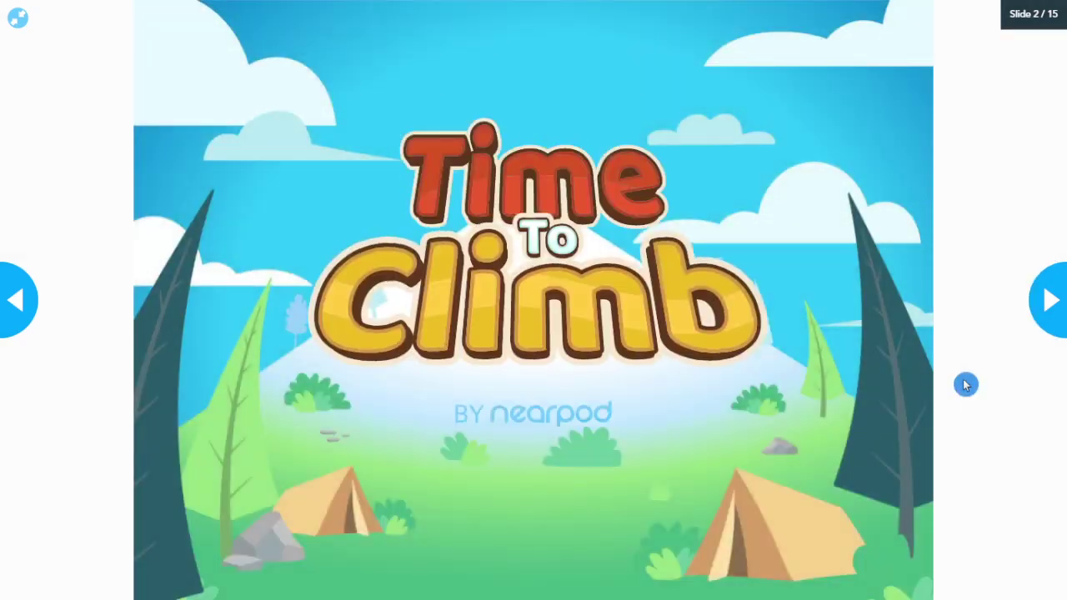
pyautogui.click(1052, 315)
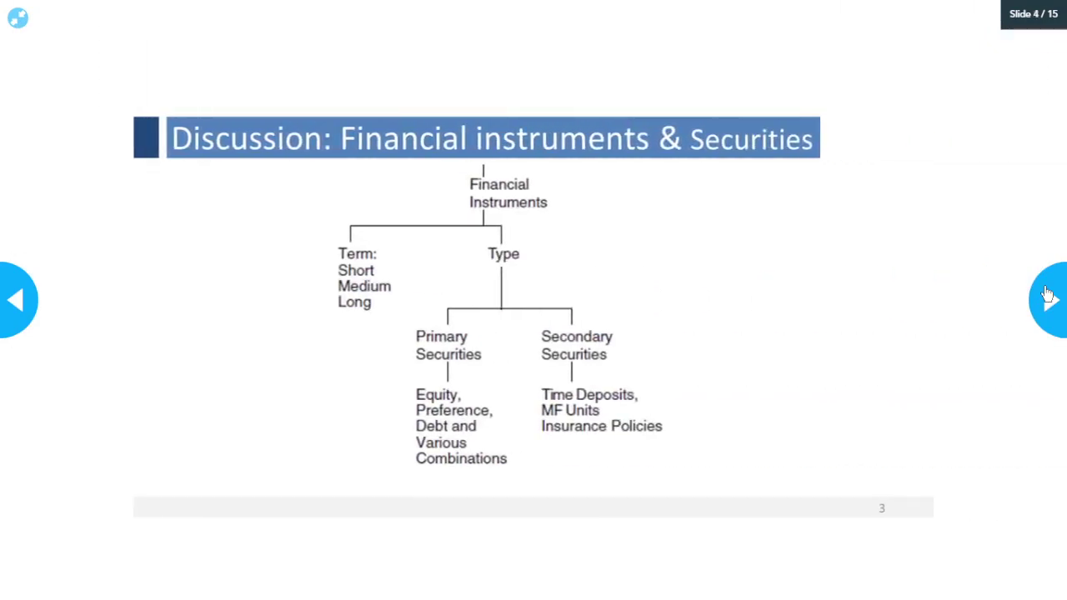
pyautogui.click(1048, 295)
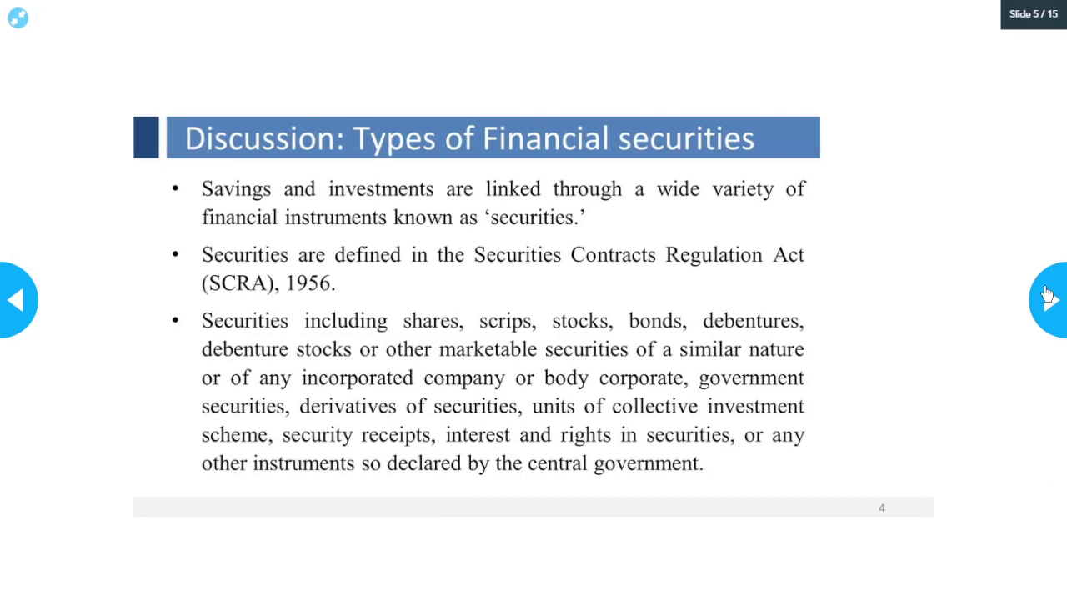
pyautogui.click(1048, 295)
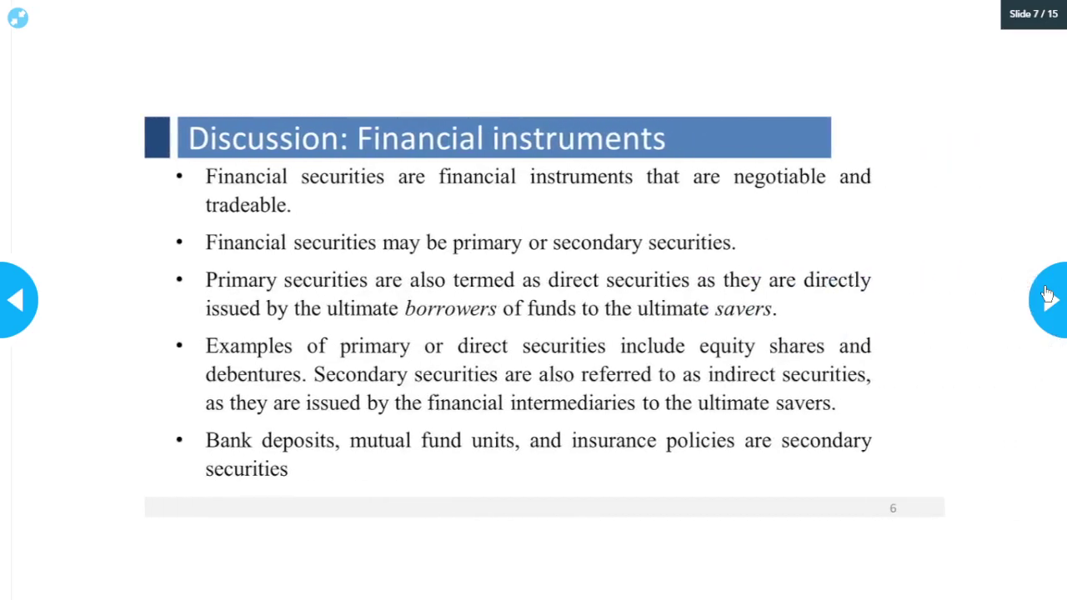
pyautogui.click(1048, 295)
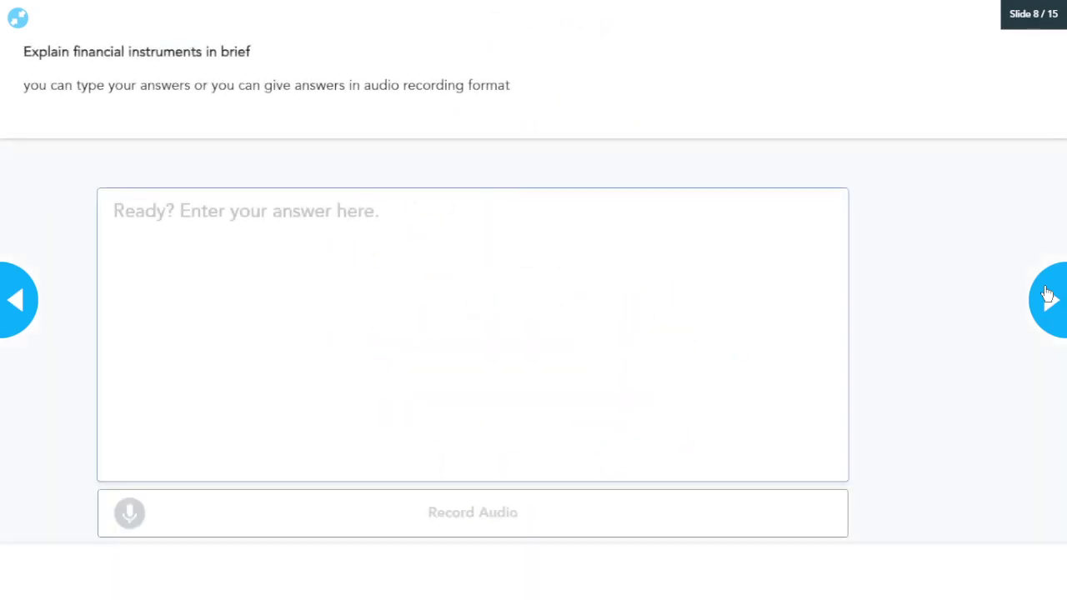
# - Start an answer, paste the prepared paragraph, and separate 'financial' and 'system'
pyautogui.click(275, 229)
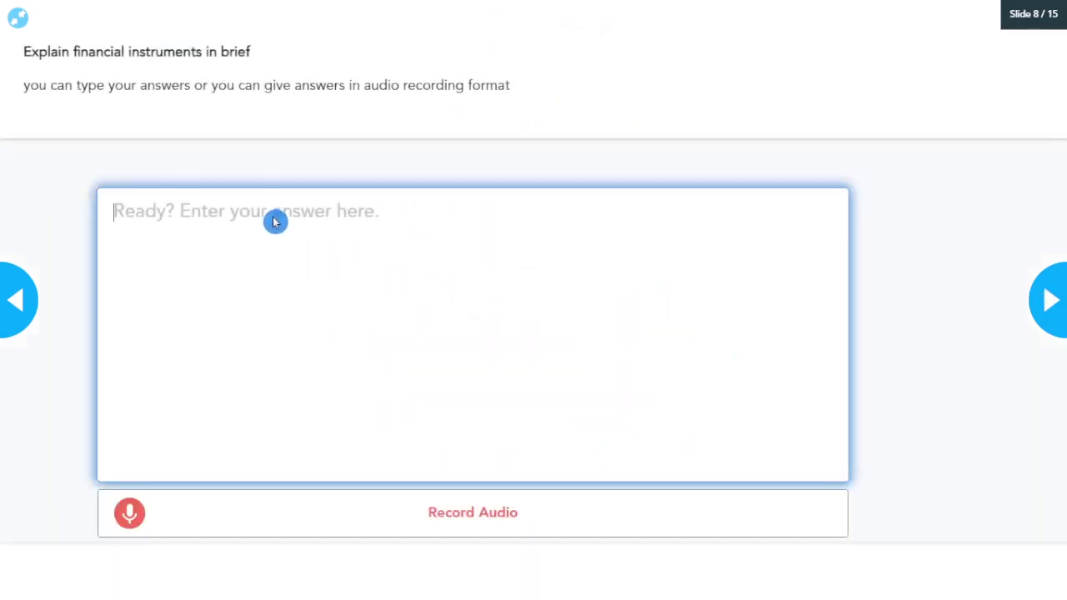
pyautogui.write('F')
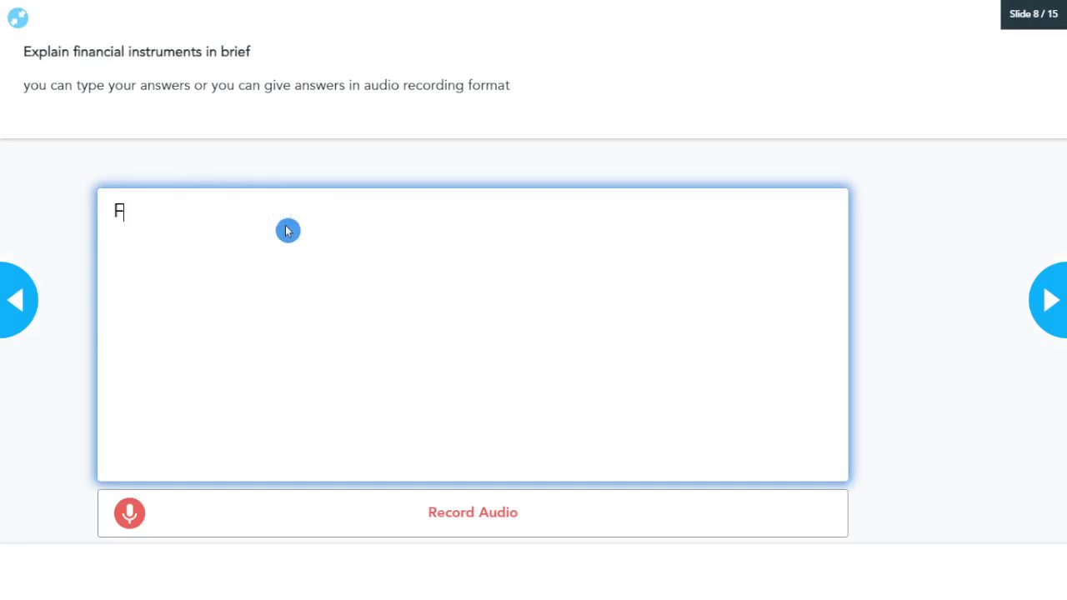
pyautogui.write('IN')
pyautogui.press('BackSpace')
pyautogui.press('BackSpace')
pyautogui.press('BackSpace')
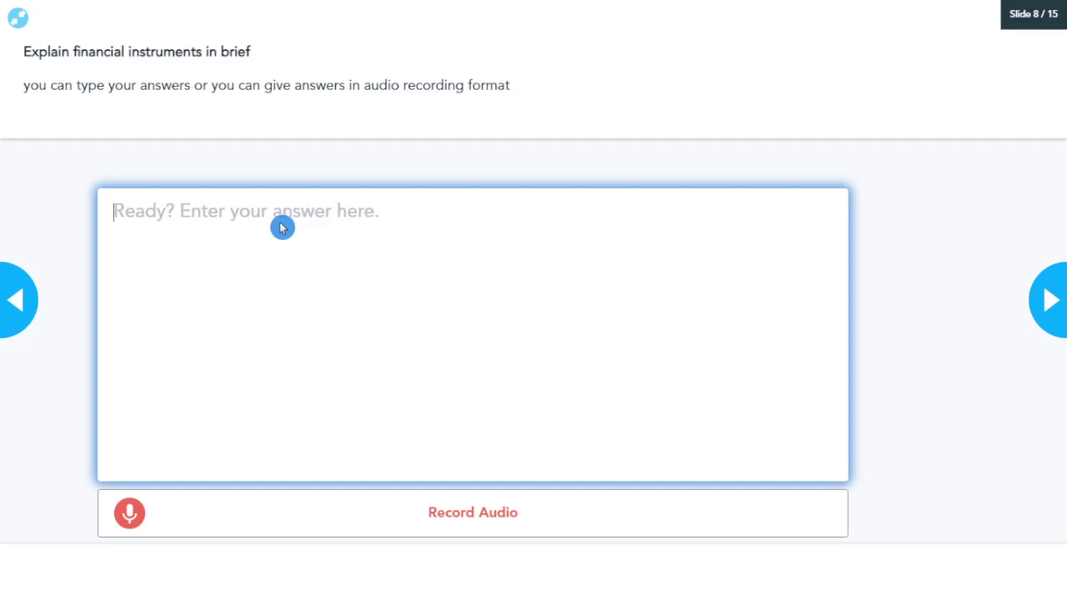
pyautogui.write('Fian')
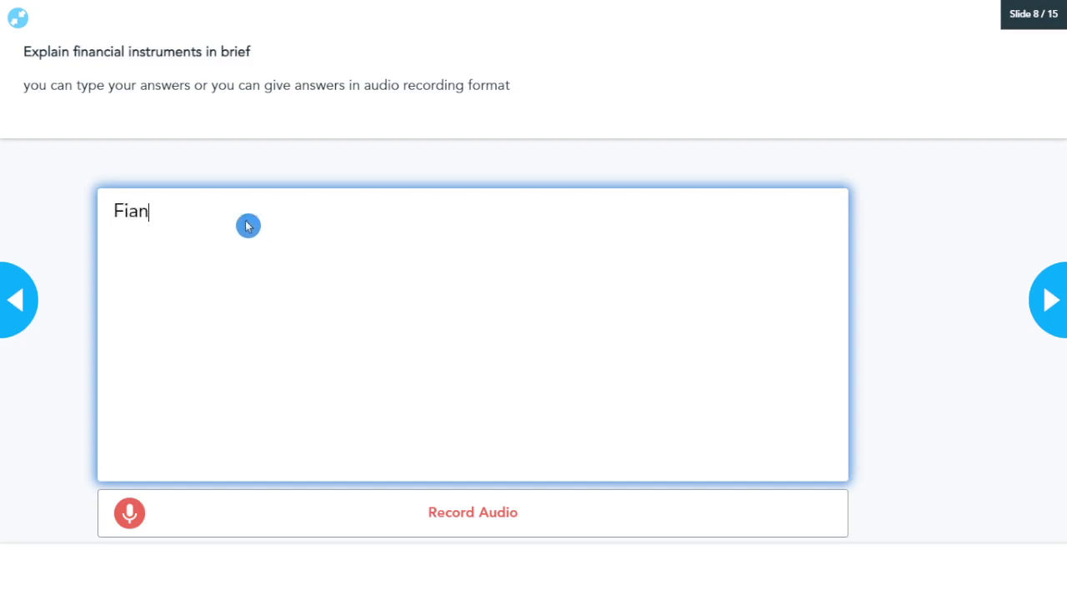
pyautogui.press('BackSpace')
pyautogui.press('BackSpace')
pyautogui.write('nancial')
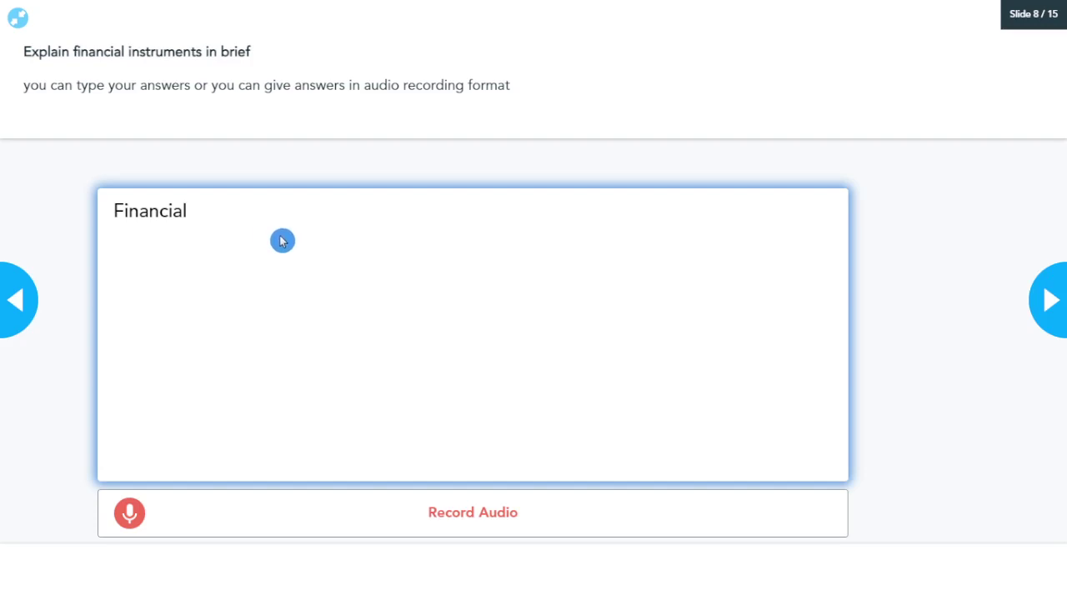
pyautogui.hotkey('ctrl', 'v')
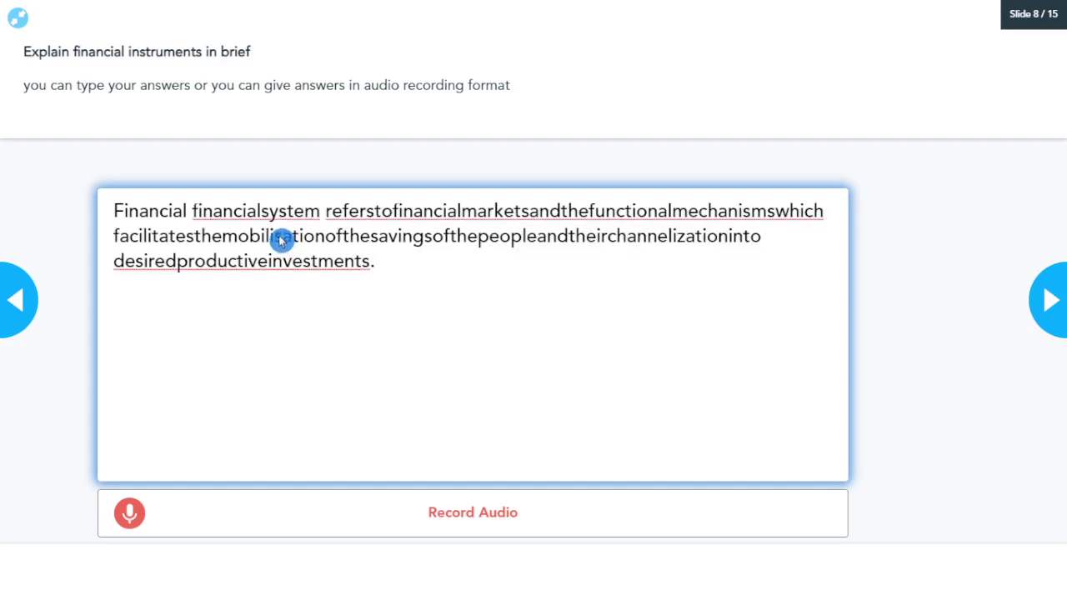
pyautogui.click(260, 212)
pyautogui.press('BackSpace')
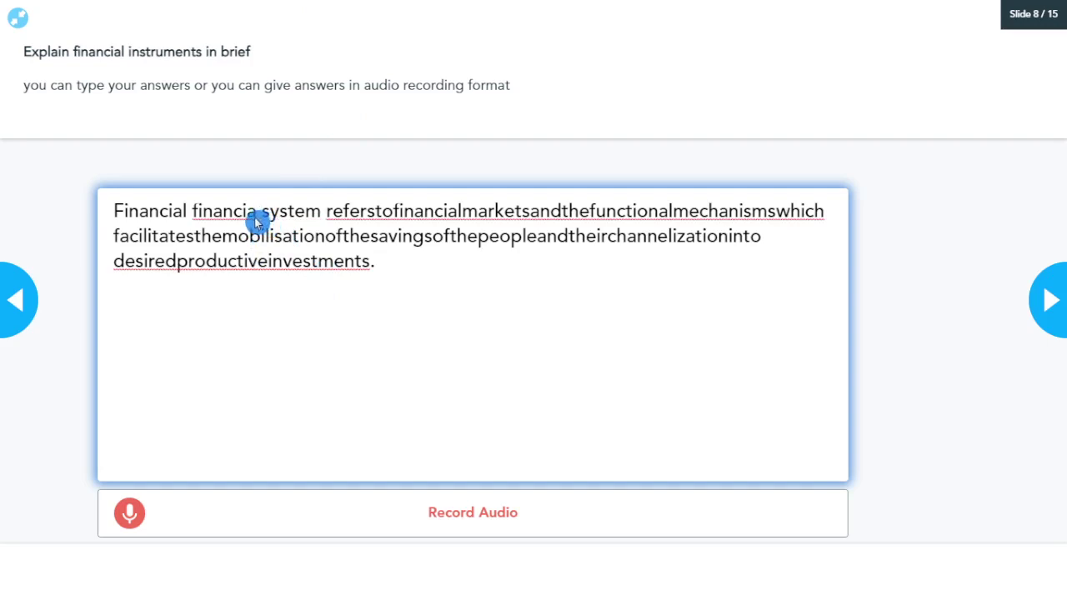
# - Clear the answer, paste the financial system paragraph again, and submit it
pyautogui.moveTo(194, 212); pyautogui.dragTo(407, 270)
pyautogui.write('f')
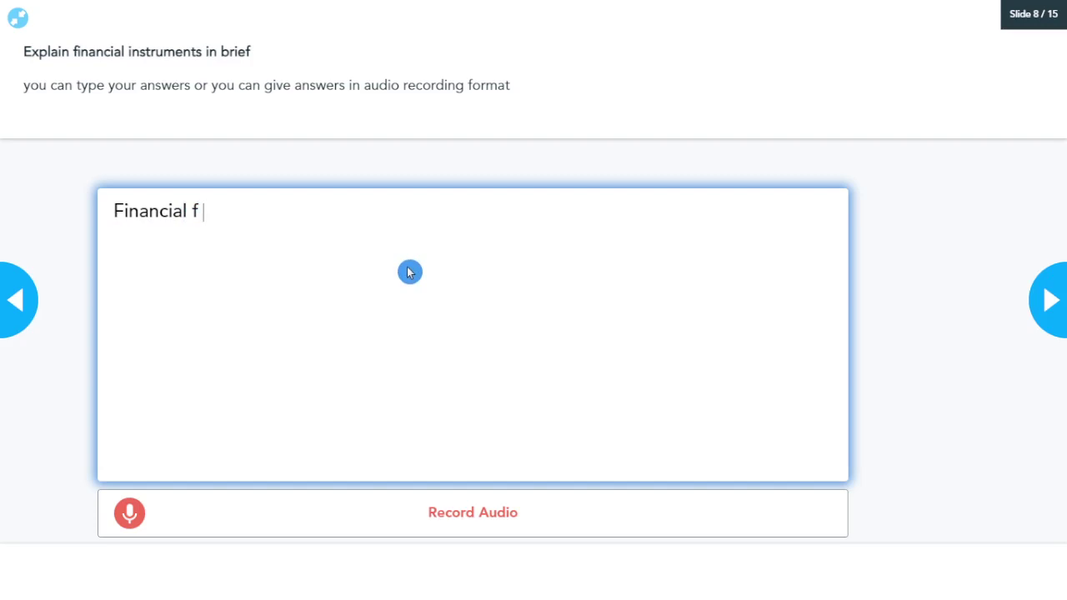
pyautogui.hotkey('ctrl', 'a')
pyautogui.press('BackSpace')
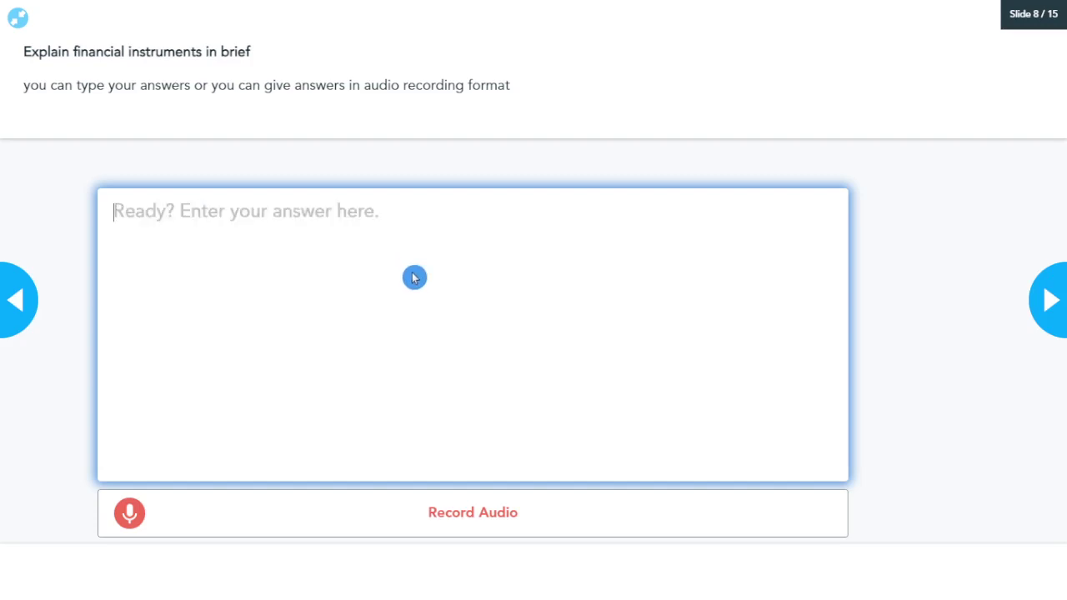
pyautogui.write('fi')
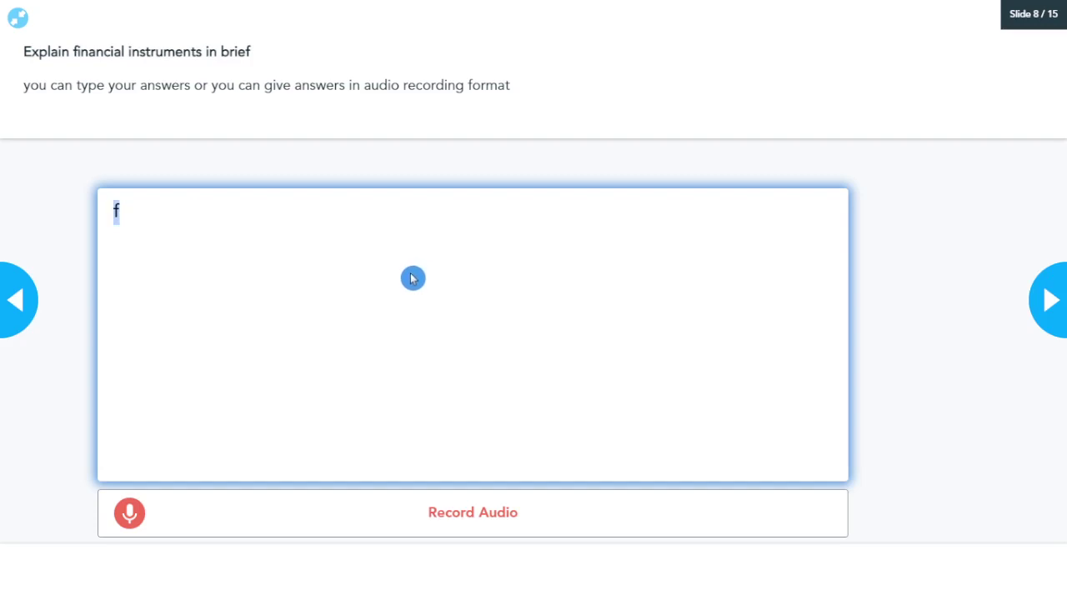
pyautogui.click(270, 322)
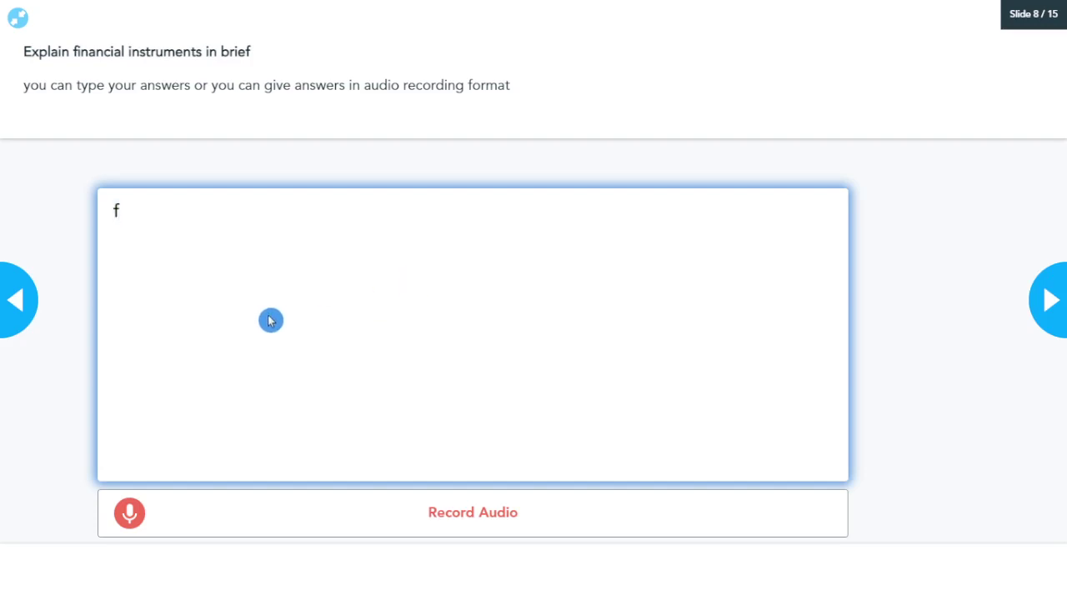
pyautogui.press('BackSpace')
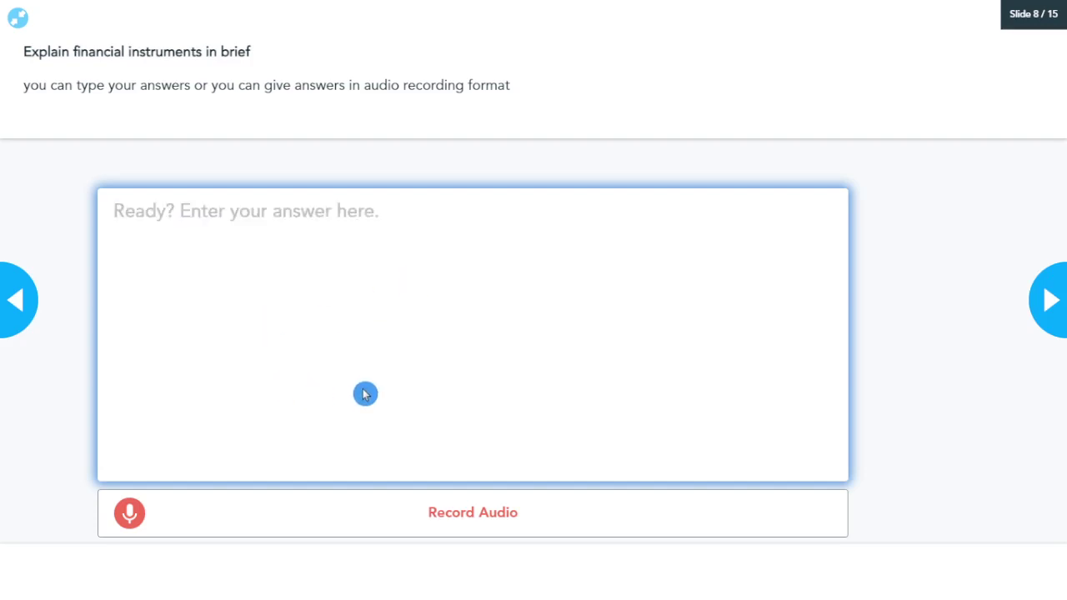
pyautogui.write('financialsystem referstofinancialmarketsandthefunctionalmechanismswhich facilitatesthemobilisationofthesavingsofthepeopleandtheirchannelizationinto desiredproductiveinvestments.')
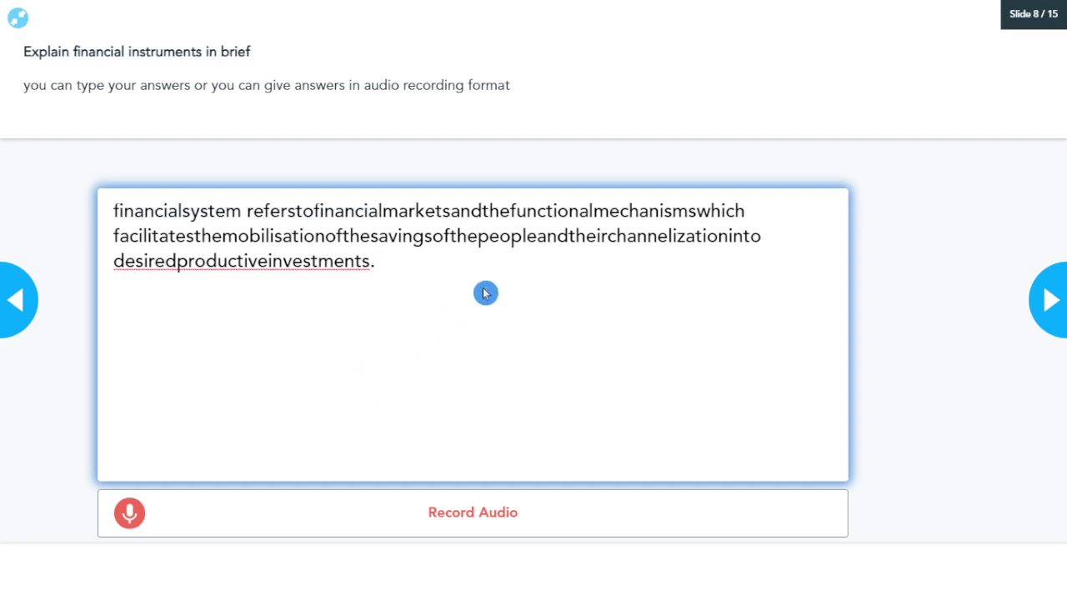
pyautogui.click(5, 302)
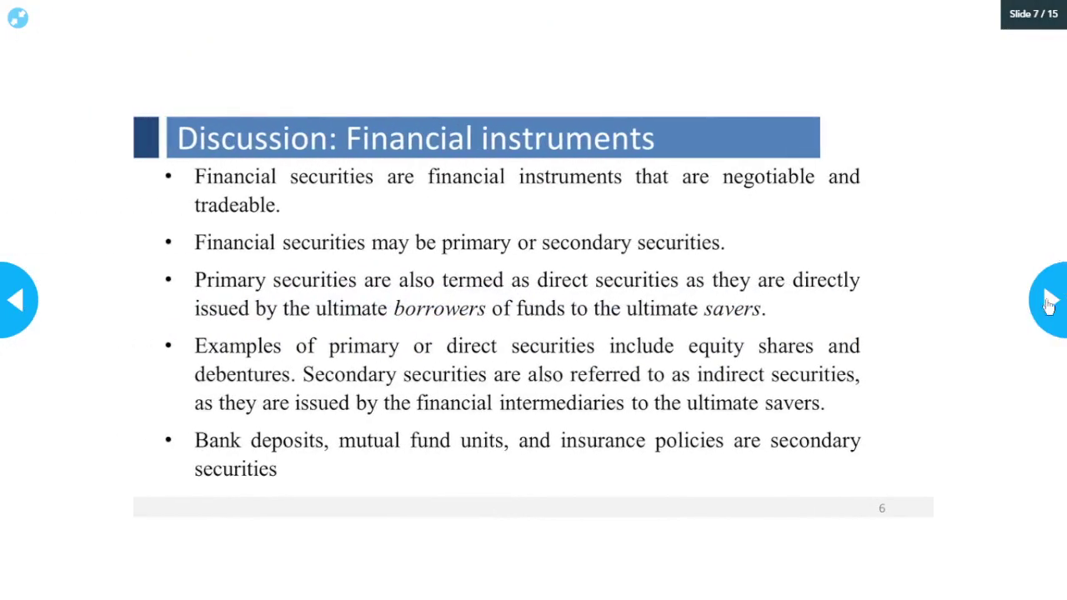
# - Advance from slide 7 through slides 8 and 9 to the slide 10 matching game
pyautogui.click(1049, 302)
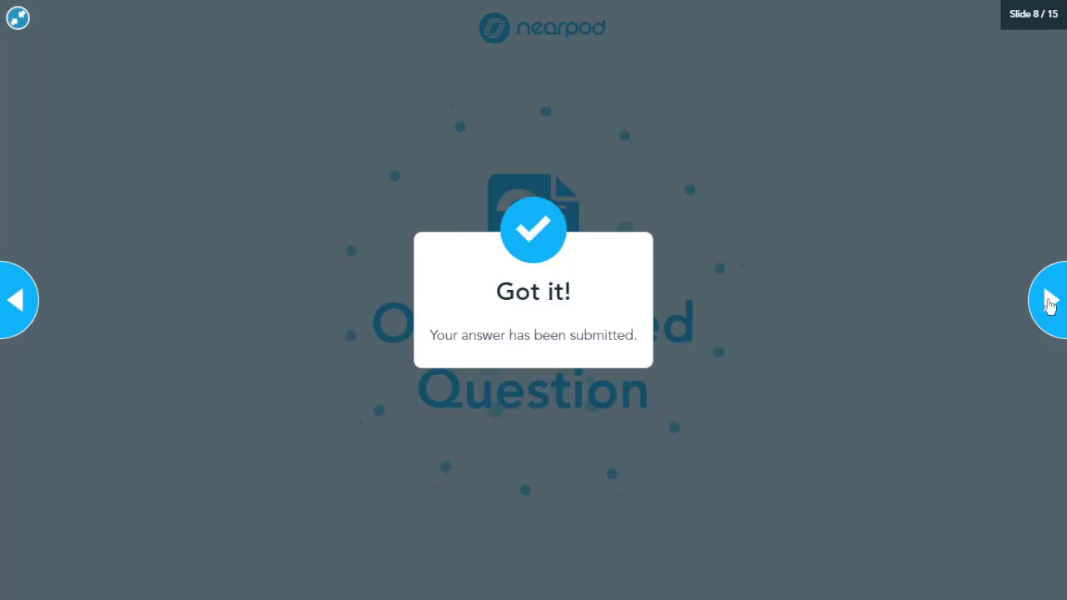
pyautogui.click(1049, 302)
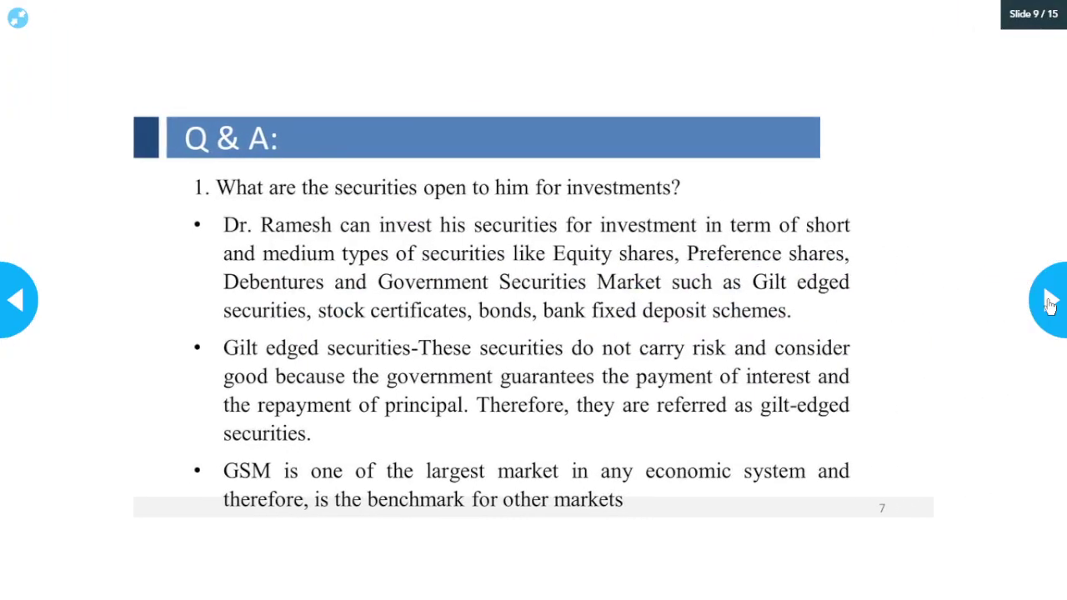
pyautogui.click(1049, 301)
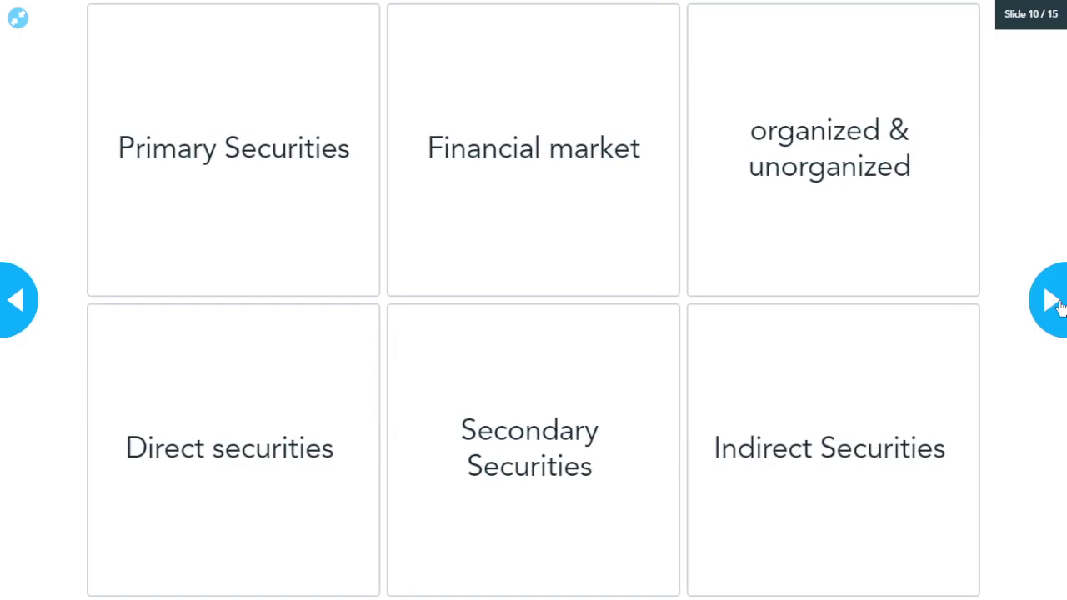
pyautogui.moveTo(534, 149)
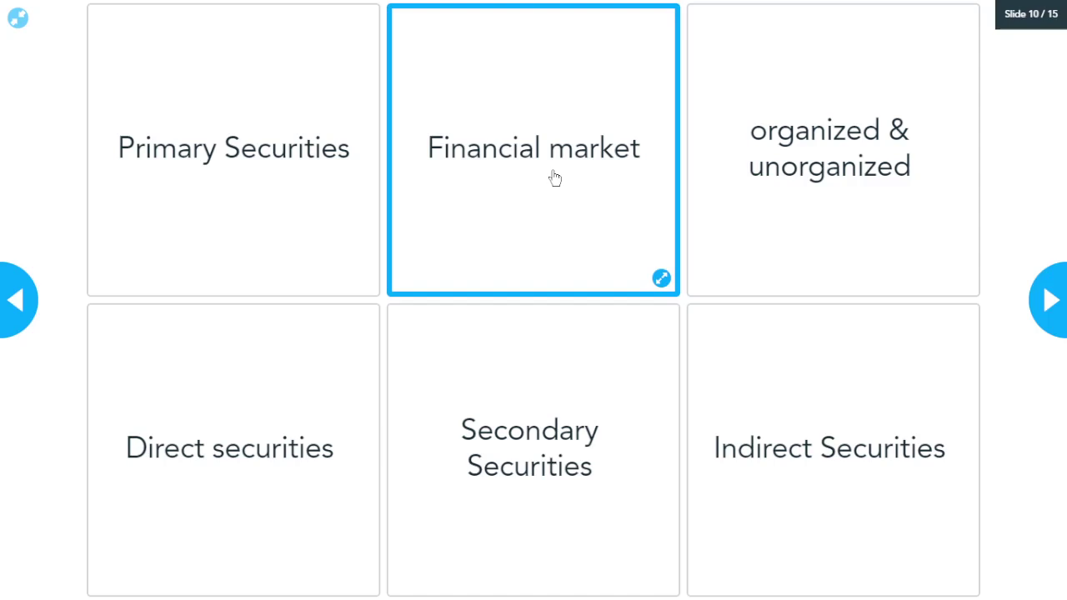
# - Match the Financial market card with organized & unorganized after several wrong tries
pyautogui.click(544, 438)
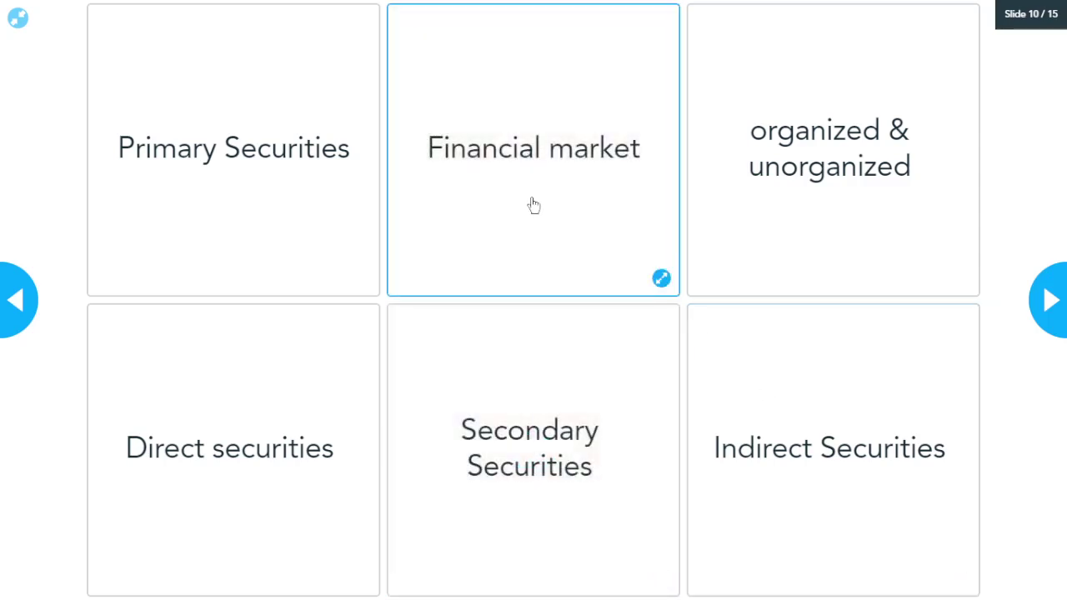
pyautogui.click(534, 205)
pyautogui.click(759, 411)
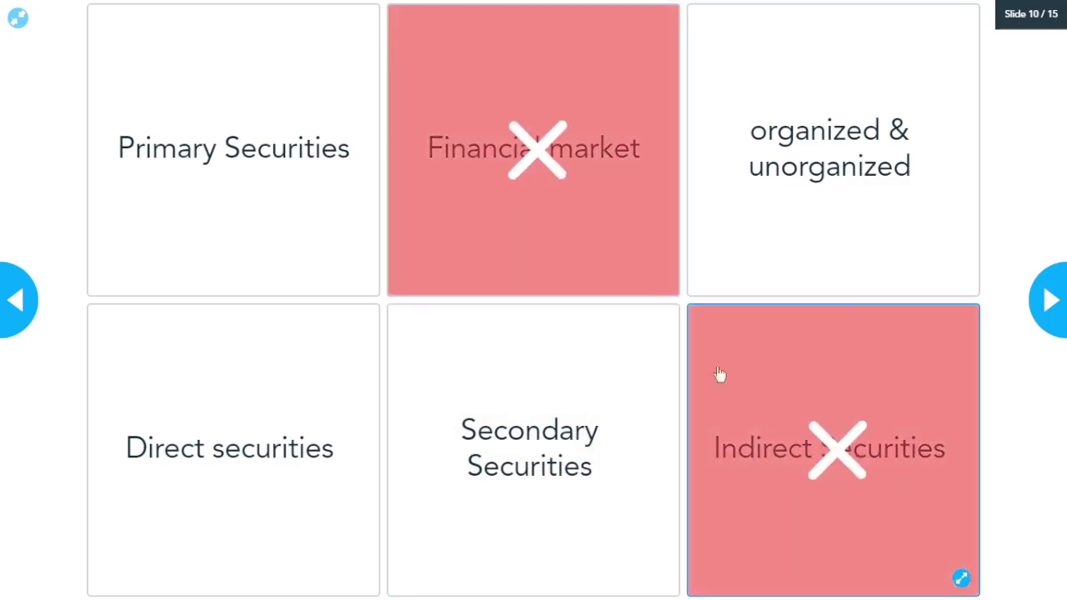
pyautogui.click(281, 421)
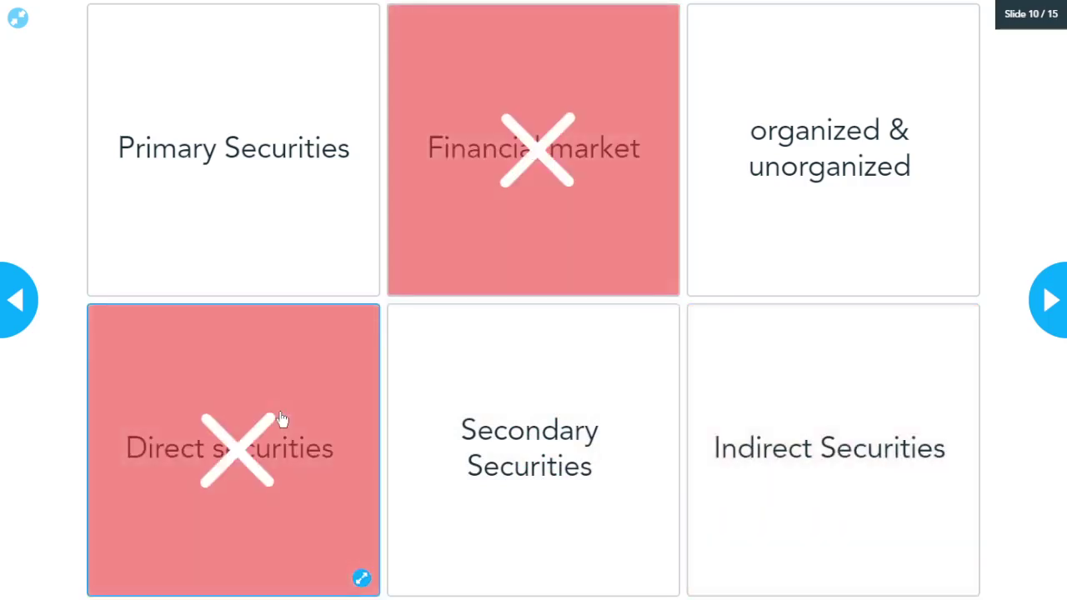
pyautogui.click(312, 209)
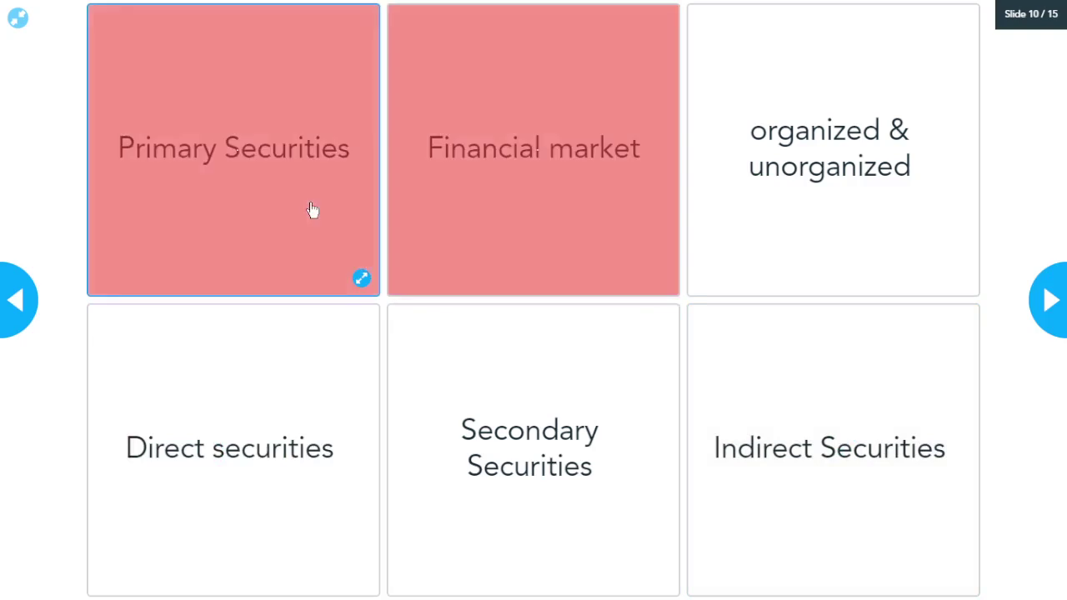
pyautogui.click(584, 214)
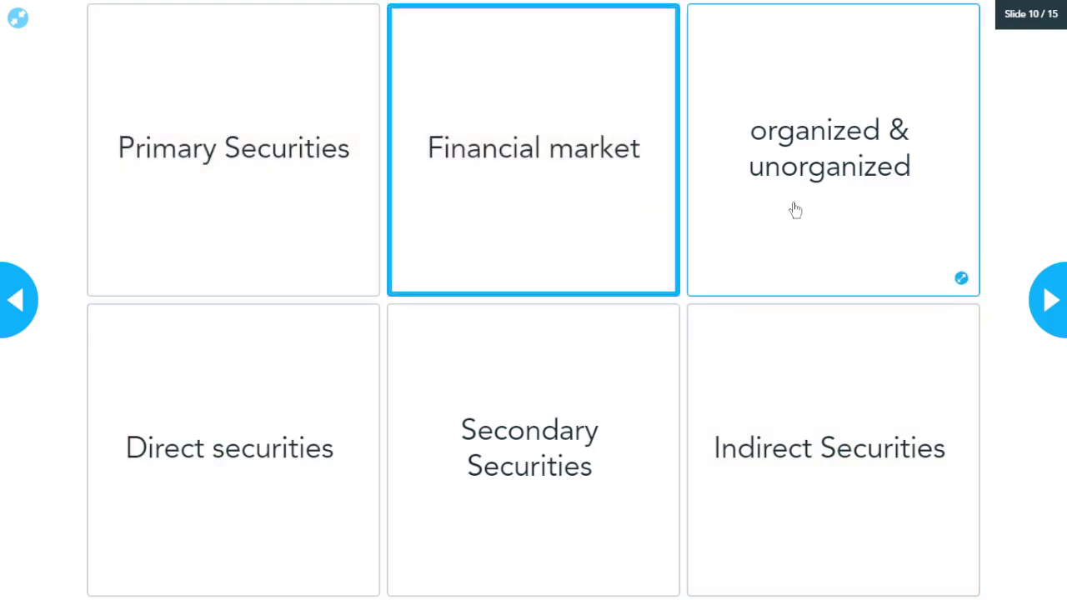
pyautogui.click(792, 208)
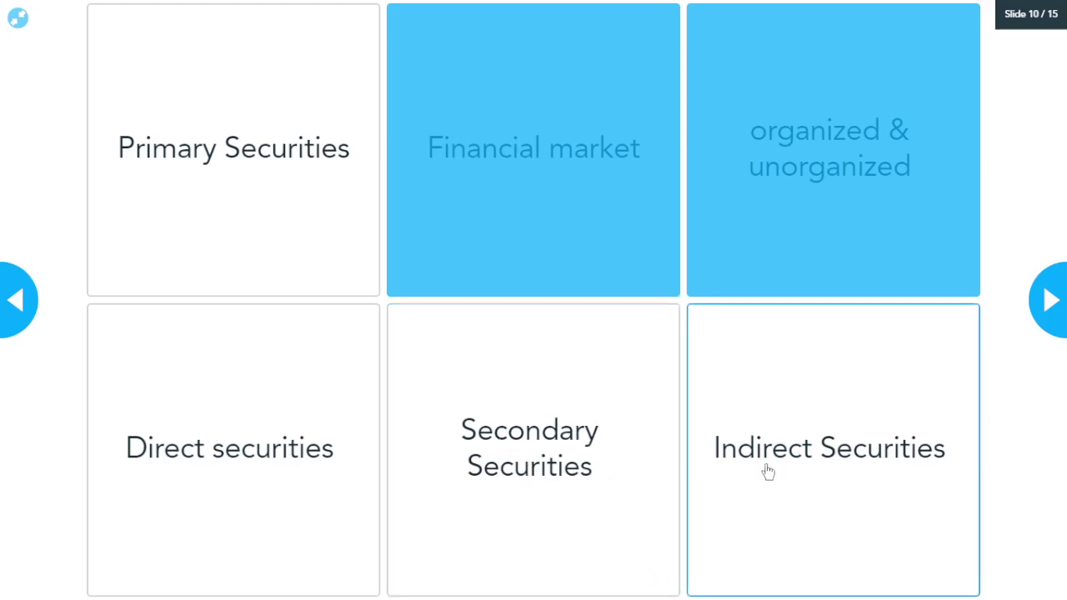
# - Pair Secondary with Indirect and Direct with Primary Securities, then dismiss Well done
pyautogui.click(563, 455)
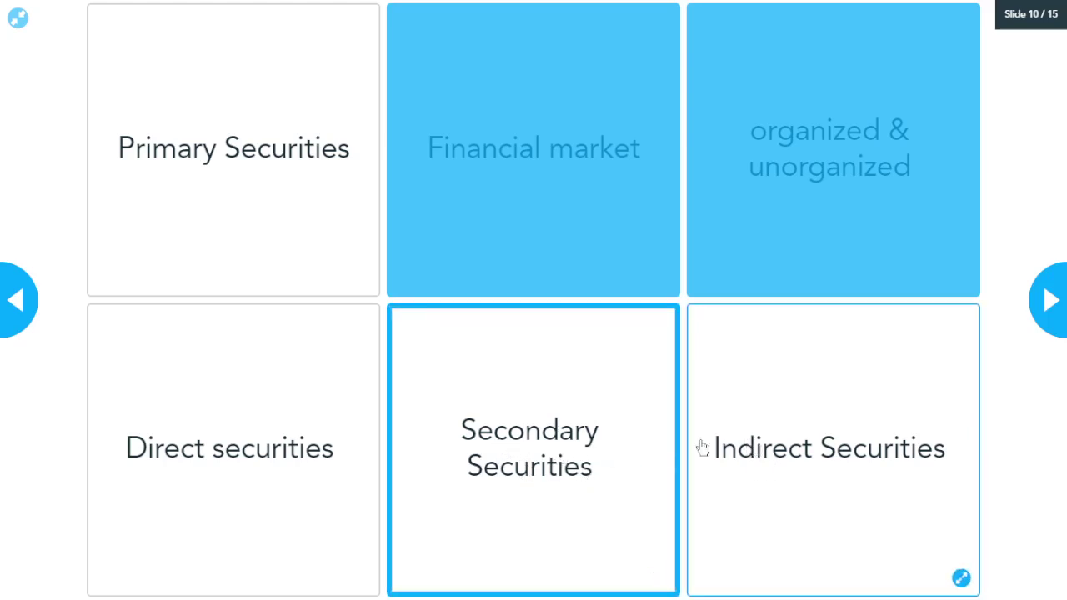
pyautogui.click(317, 183)
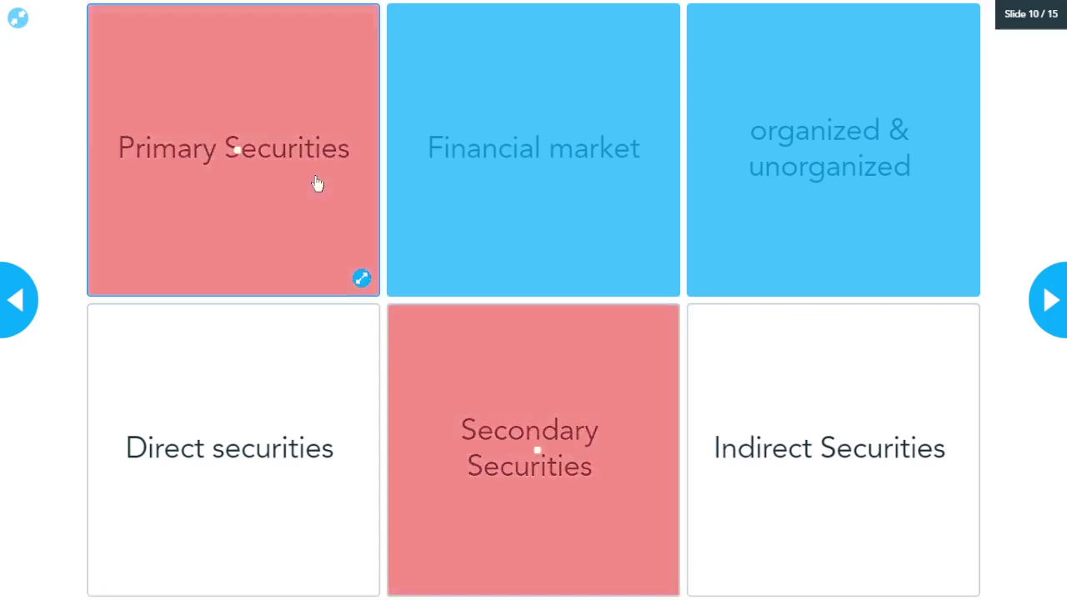
pyautogui.click(559, 458)
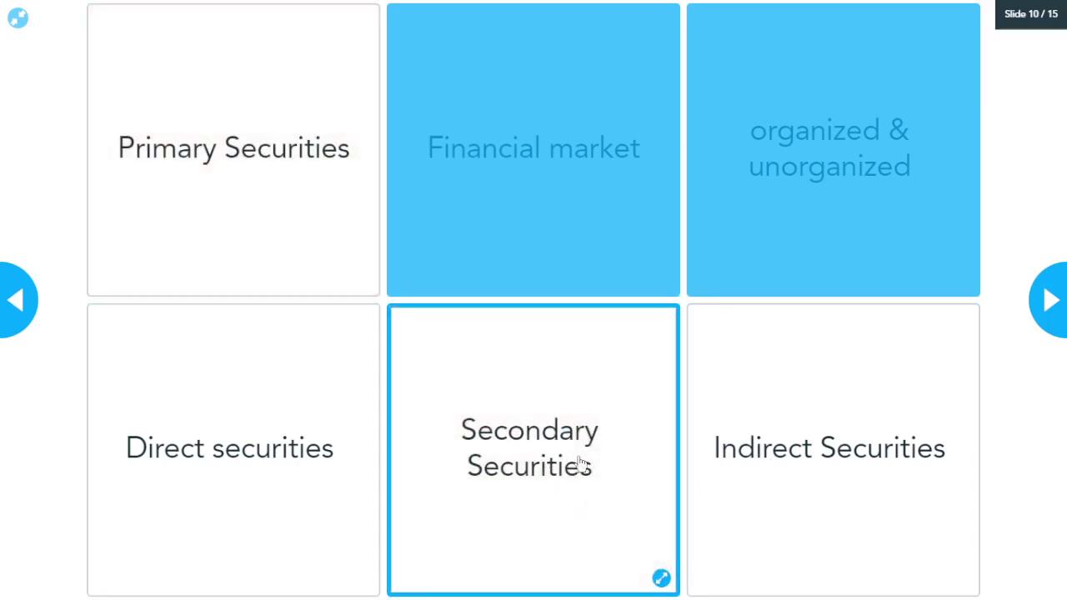
pyautogui.click(824, 458)
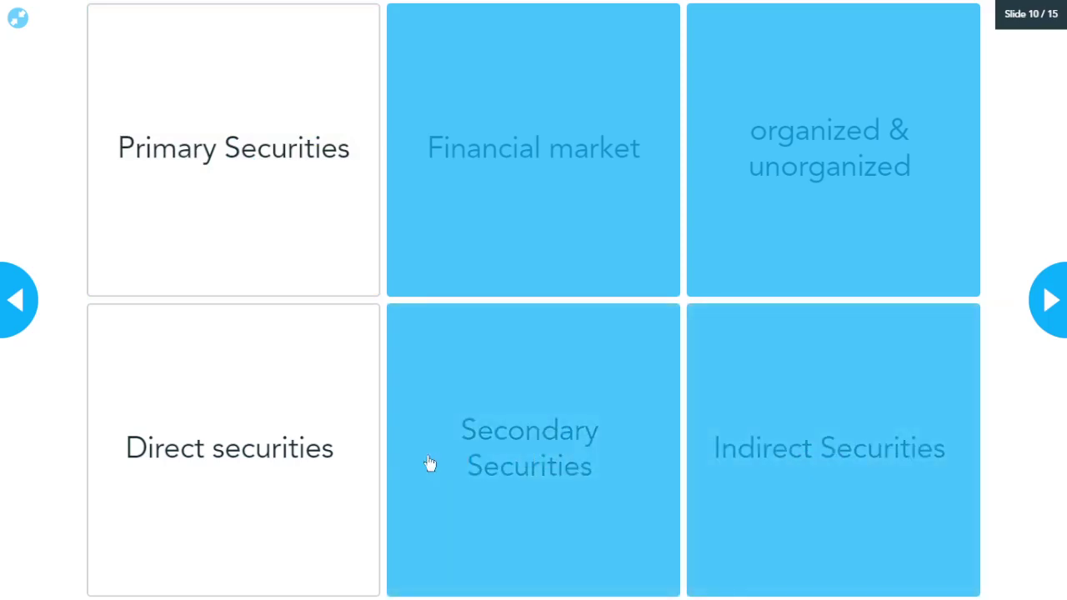
pyautogui.click(262, 409)
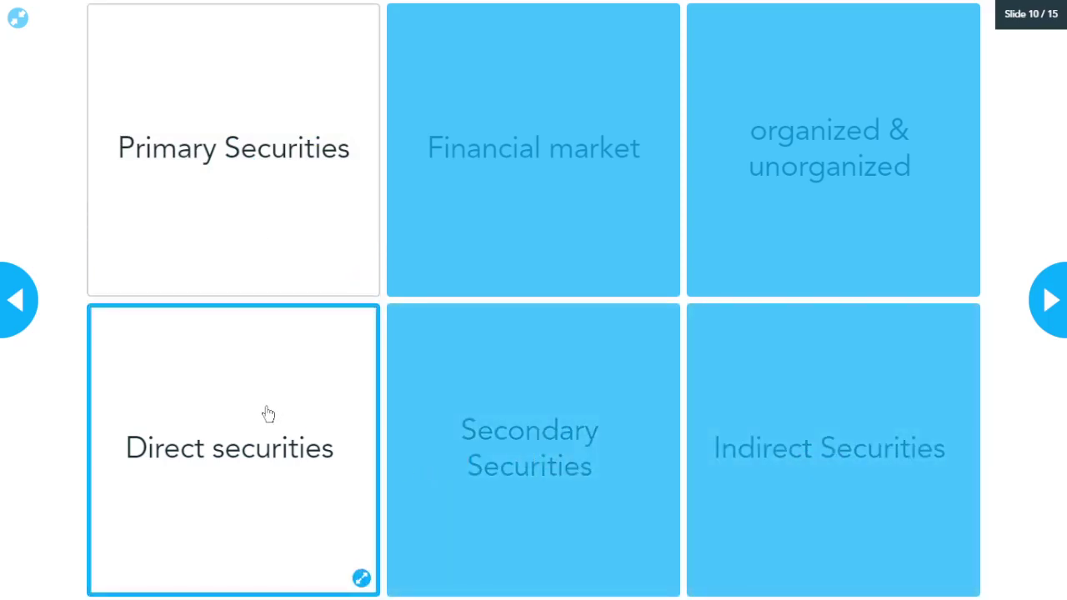
pyautogui.click(257, 185)
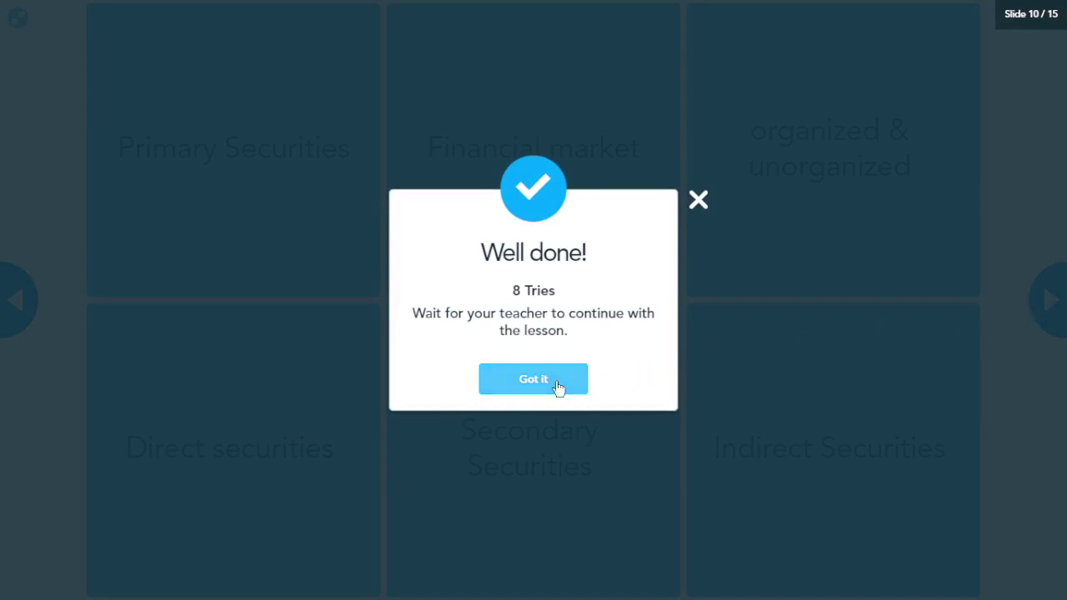
pyautogui.click(558, 387)
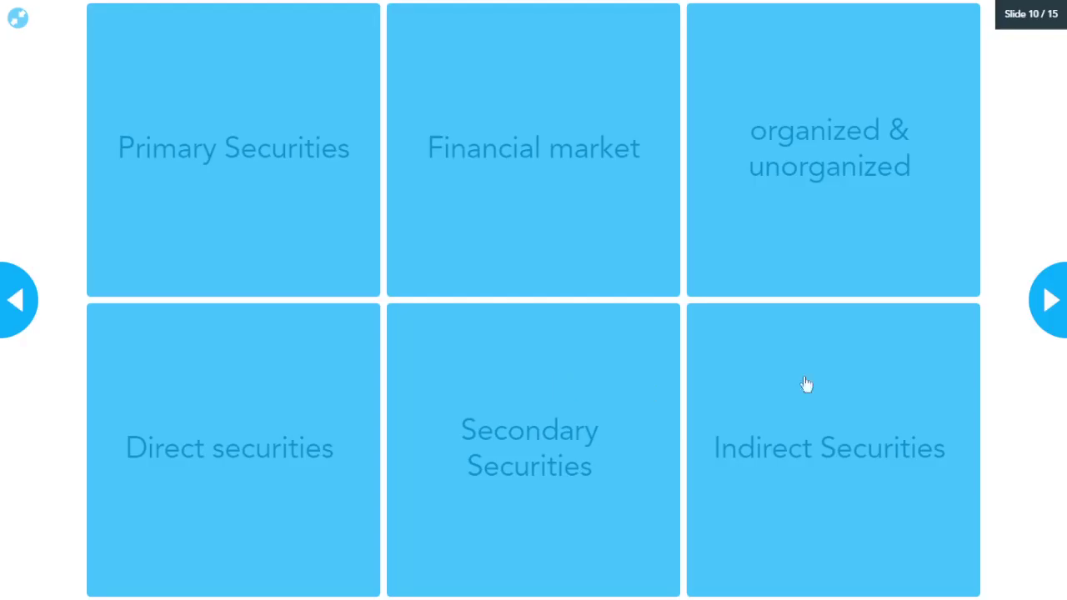
# - Advance from slide 10 past the Q & A and References slides to slide 14
pyautogui.click(1042, 306)
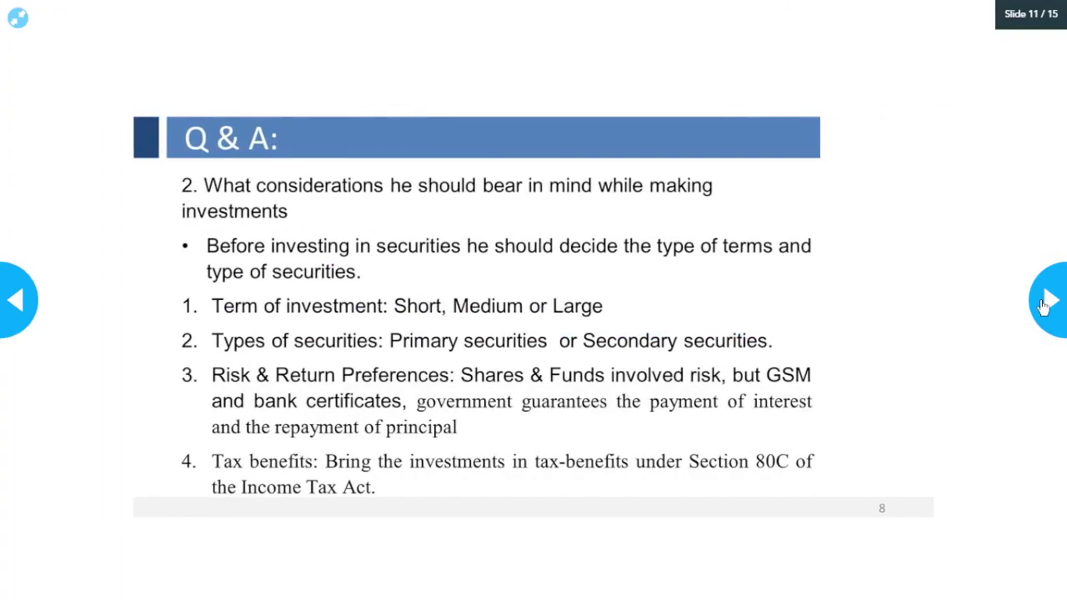
pyautogui.click(1043, 306)
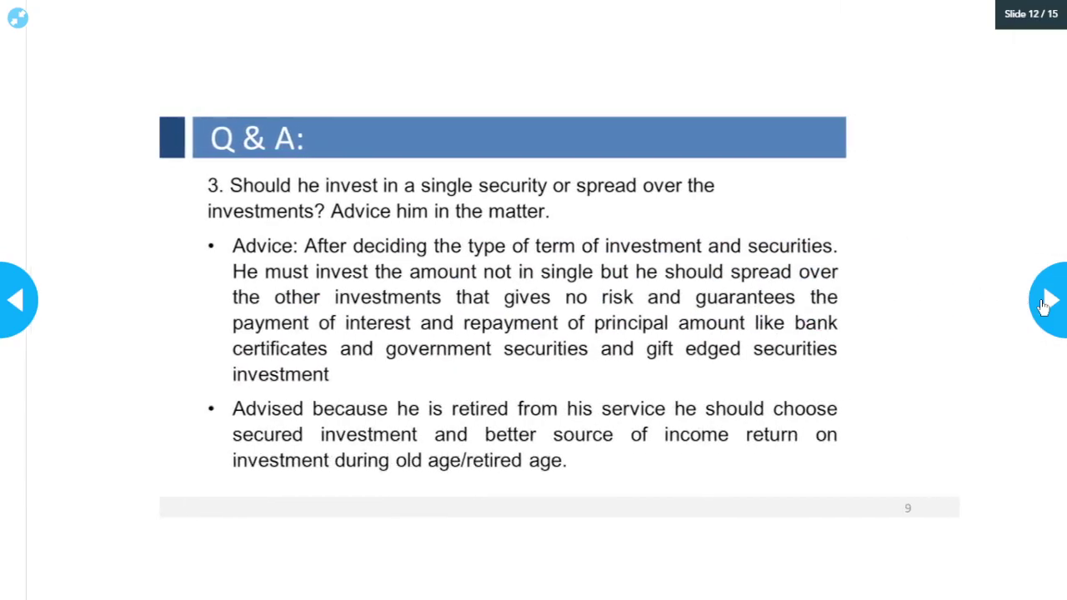
pyautogui.click(1042, 307)
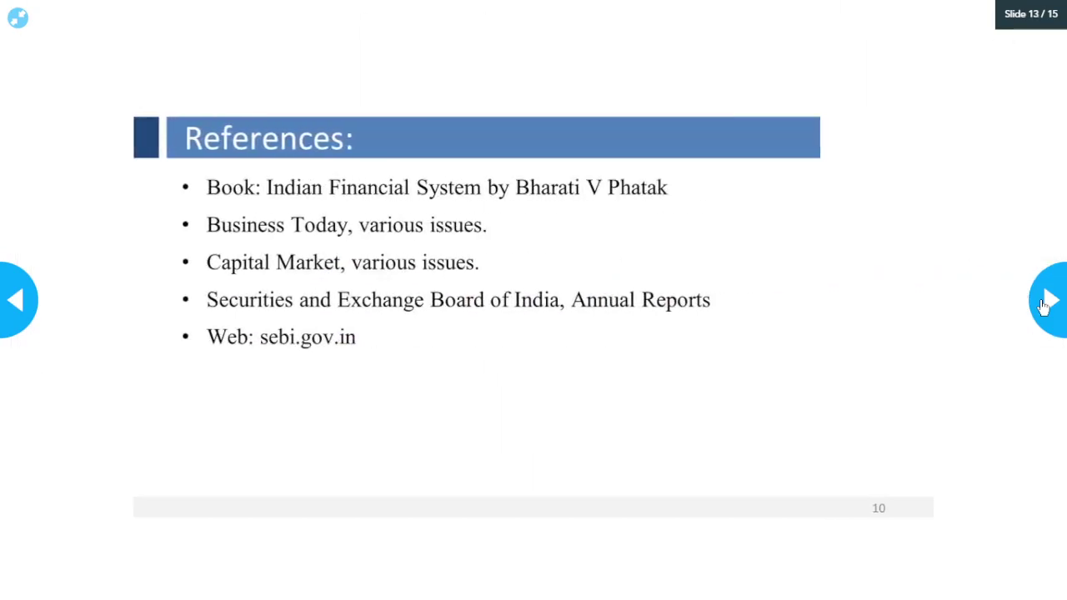
pyautogui.click(1042, 306)
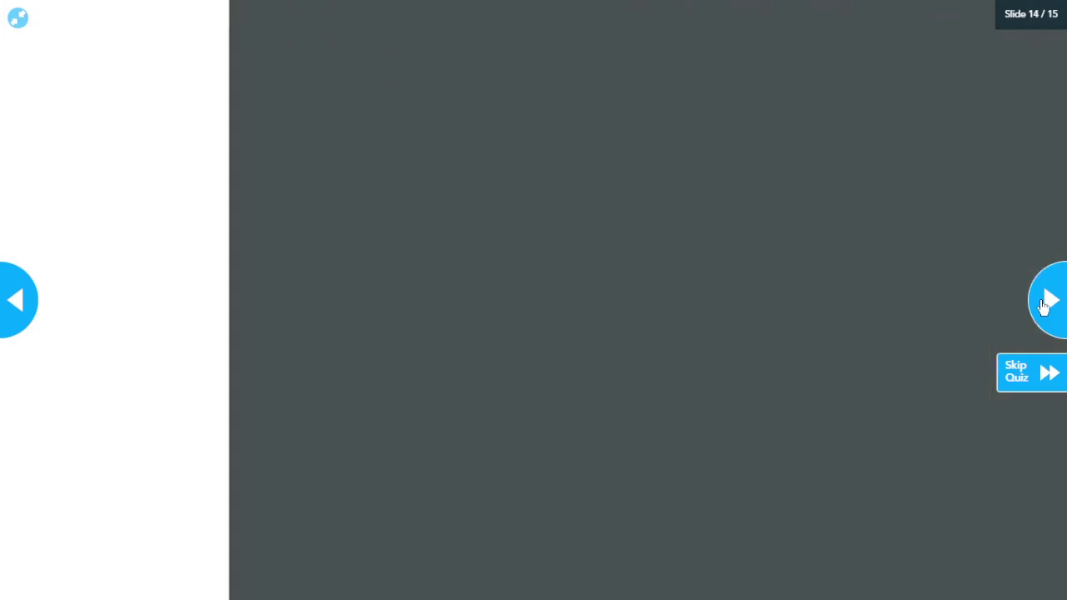
# - Start the five-question quiz and answer 'all the above' for questions 1 and 2
pyautogui.click(1025, 390)
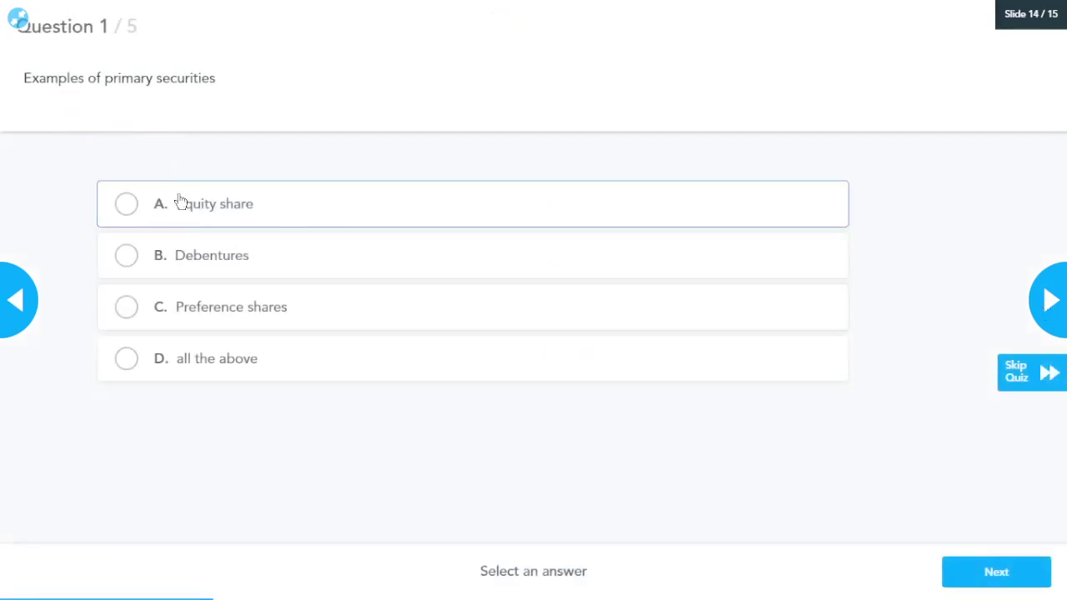
pyautogui.click(178, 361)
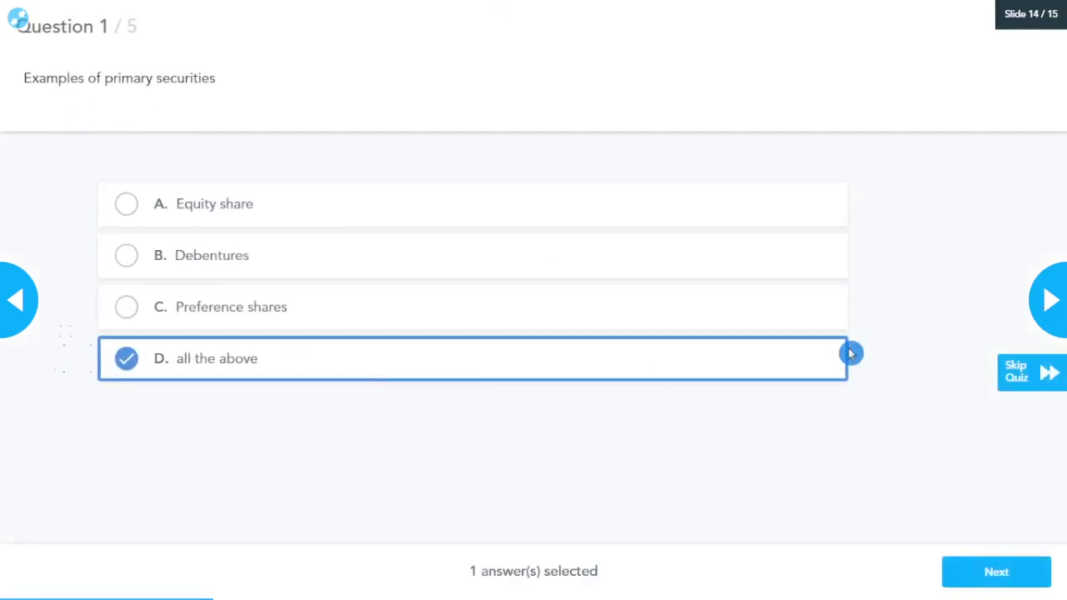
pyautogui.click(1007, 572)
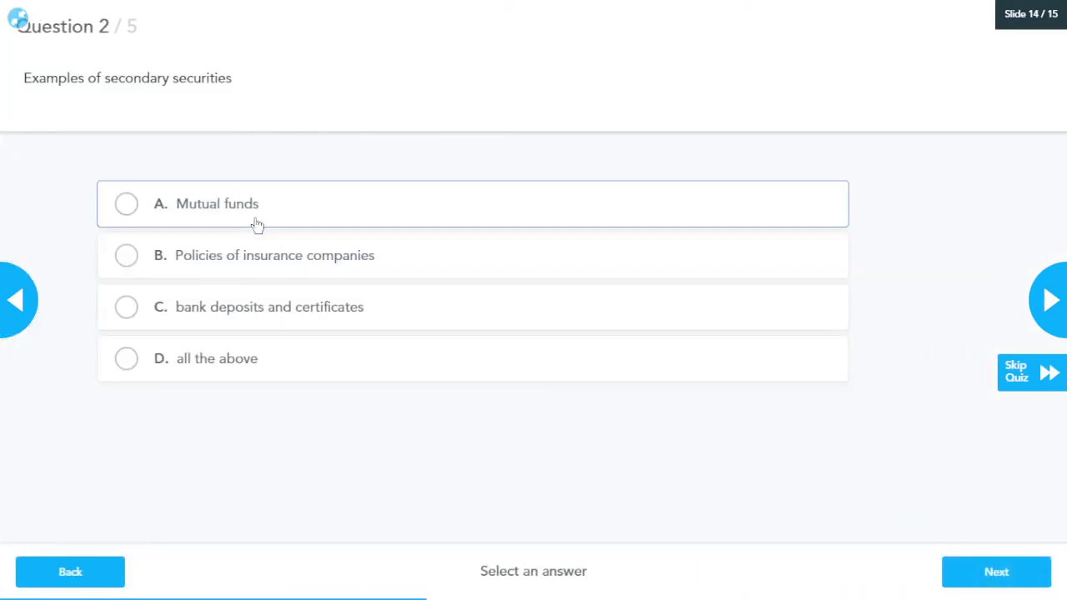
pyautogui.click(216, 367)
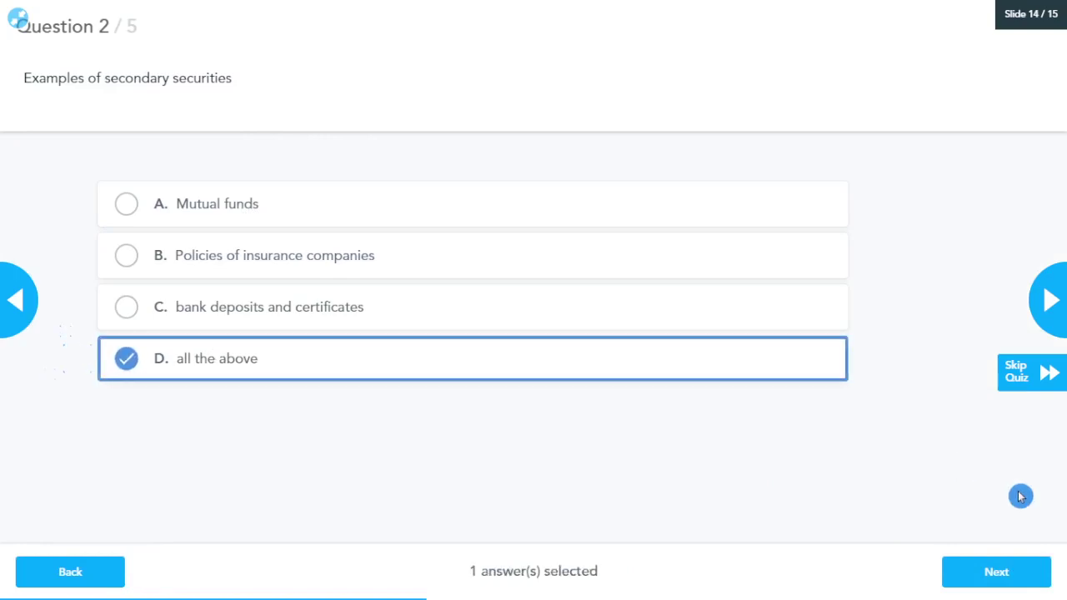
pyautogui.click(1005, 572)
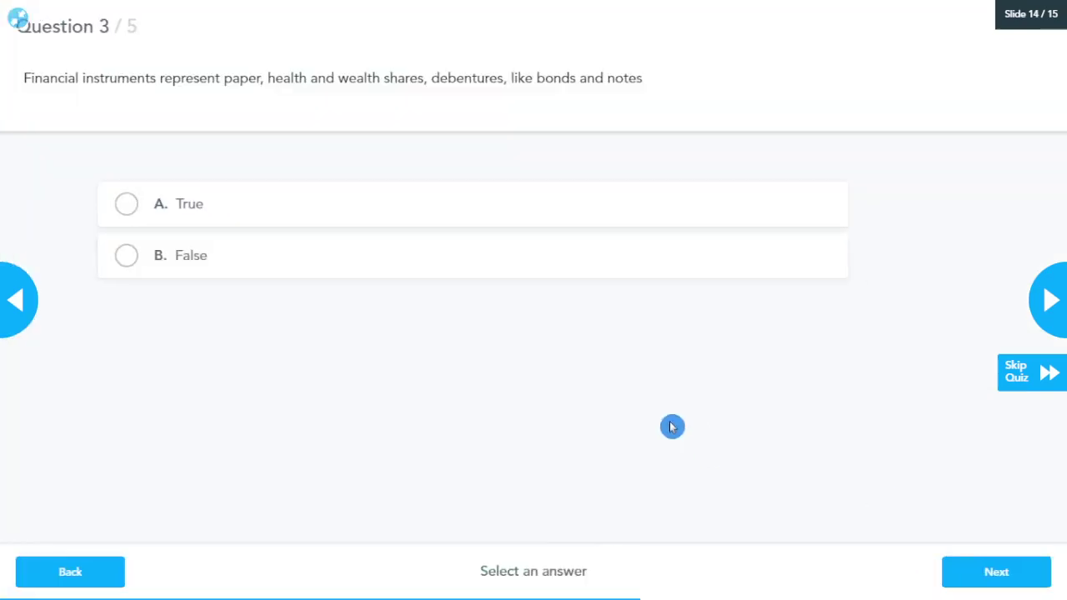
# - Answer True for question 3, 1965 for question 4, and True for question 5
pyautogui.click(164, 218)
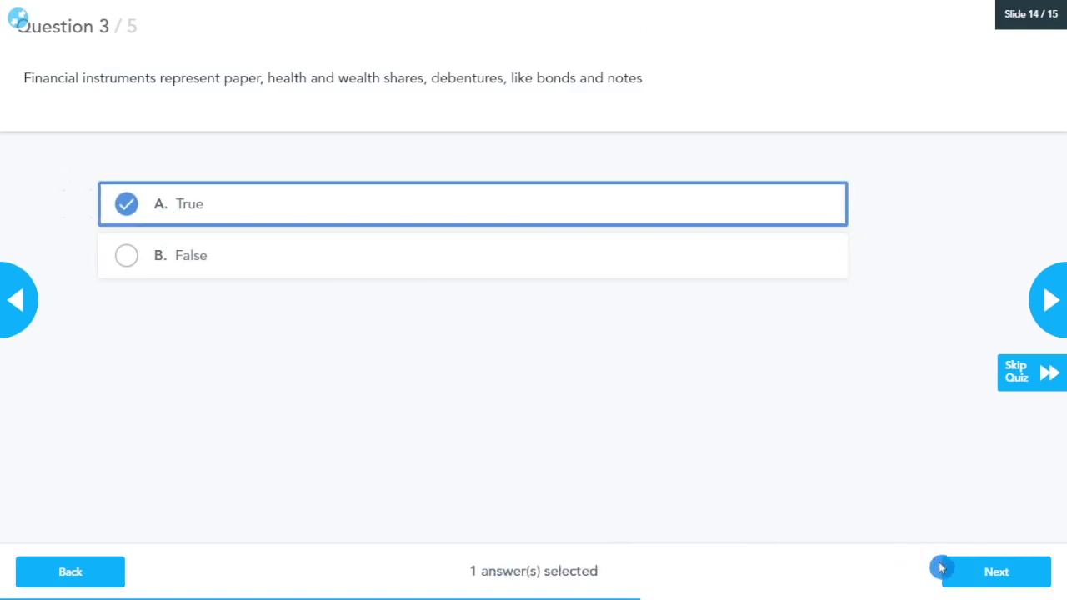
pyautogui.click(967, 576)
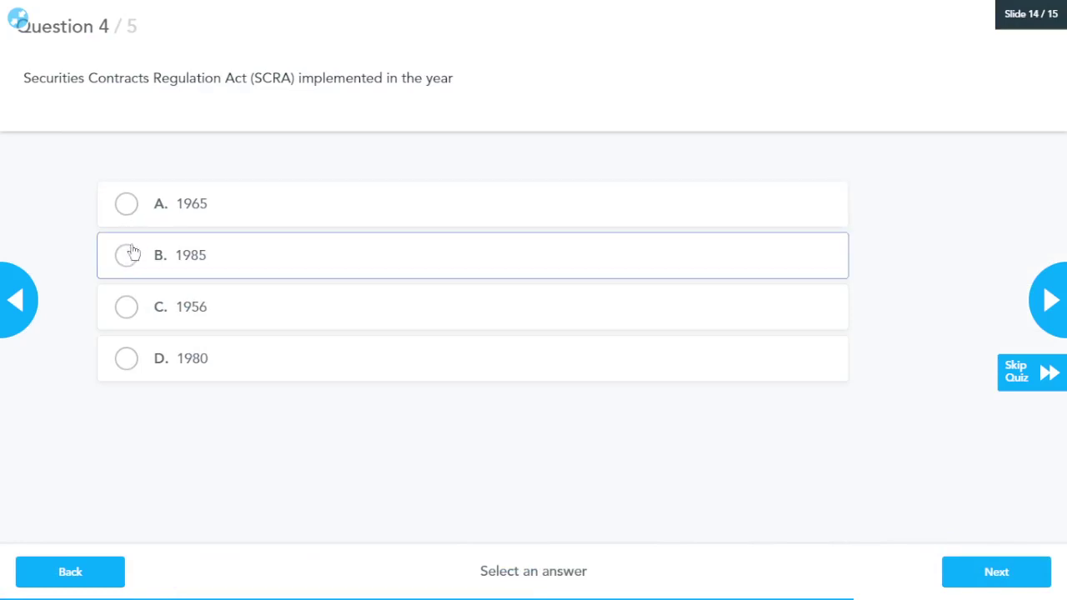
pyautogui.click(127, 205)
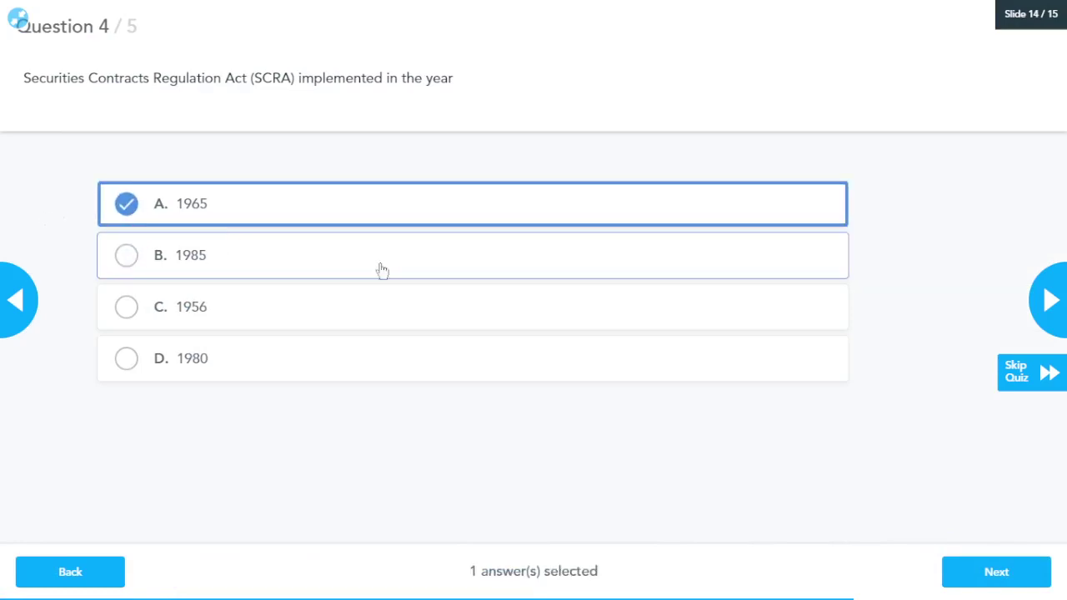
pyautogui.click(1001, 581)
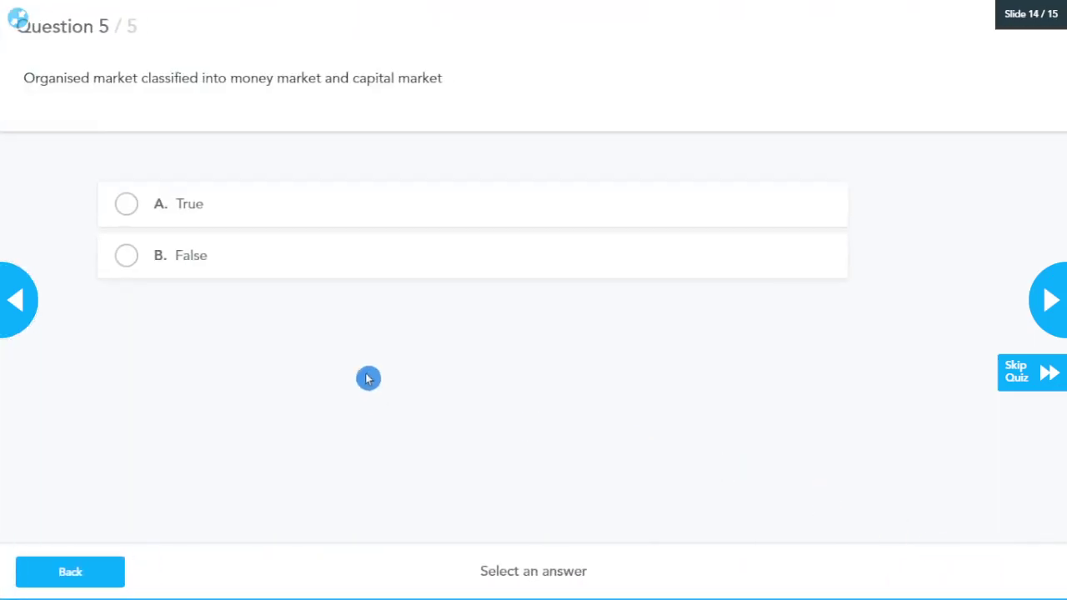
pyautogui.click(216, 218)
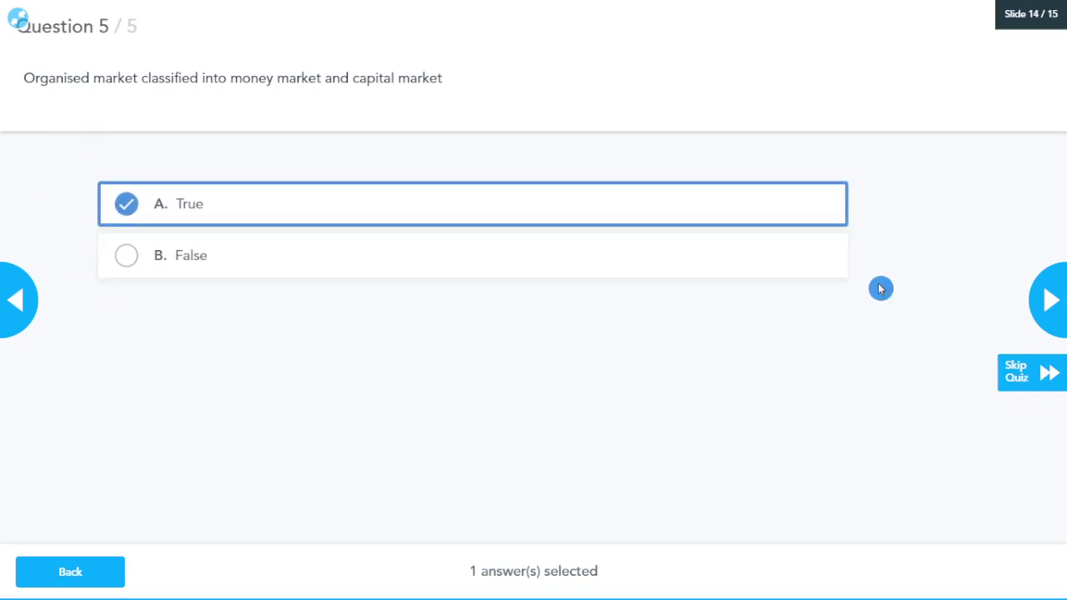
# - Advance to slide 15, answer the savings-and-investments poll with Agree, and exit full screen
pyautogui.click(1049, 300)
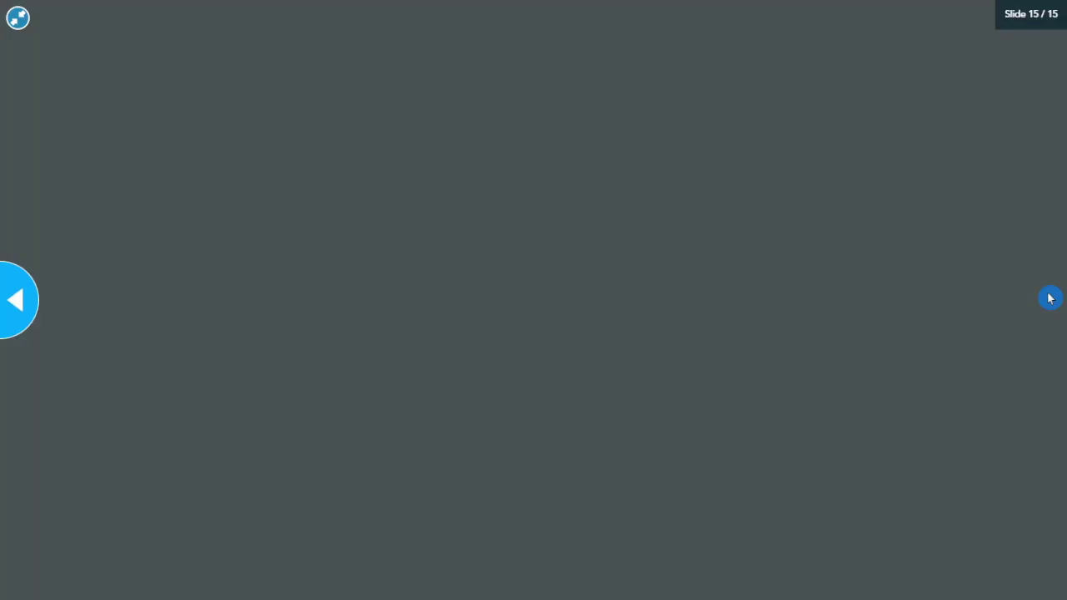
pyautogui.click(725, 301)
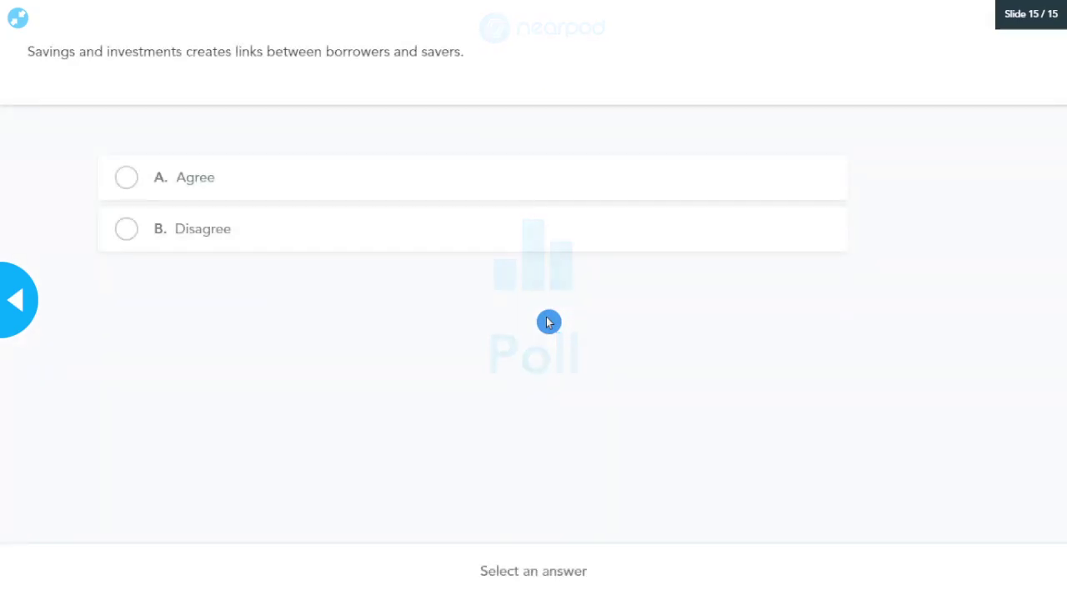
pyautogui.click(155, 187)
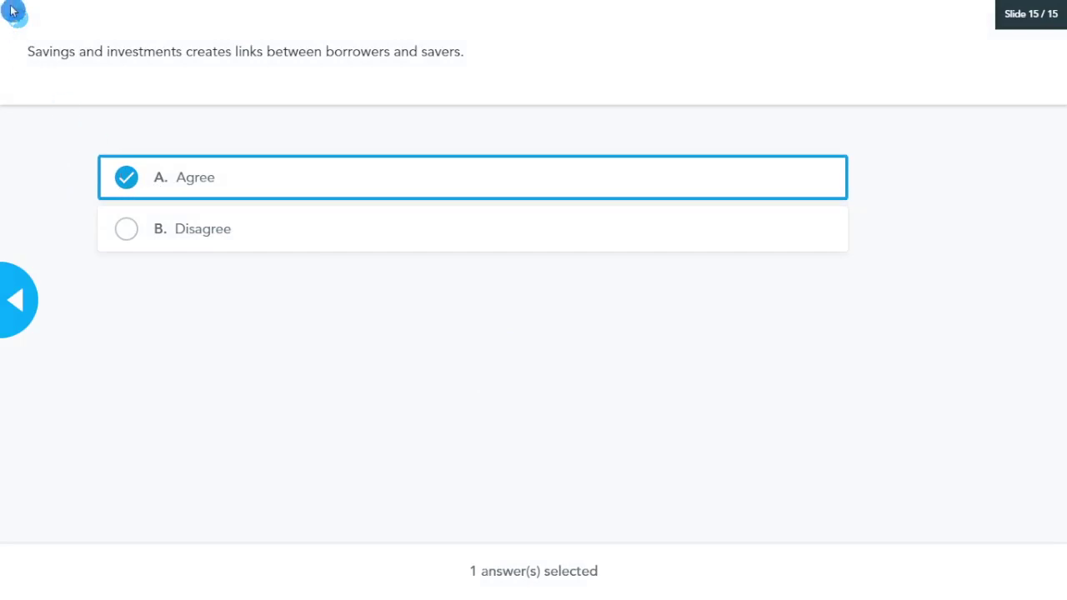
pyautogui.click(18, 17)
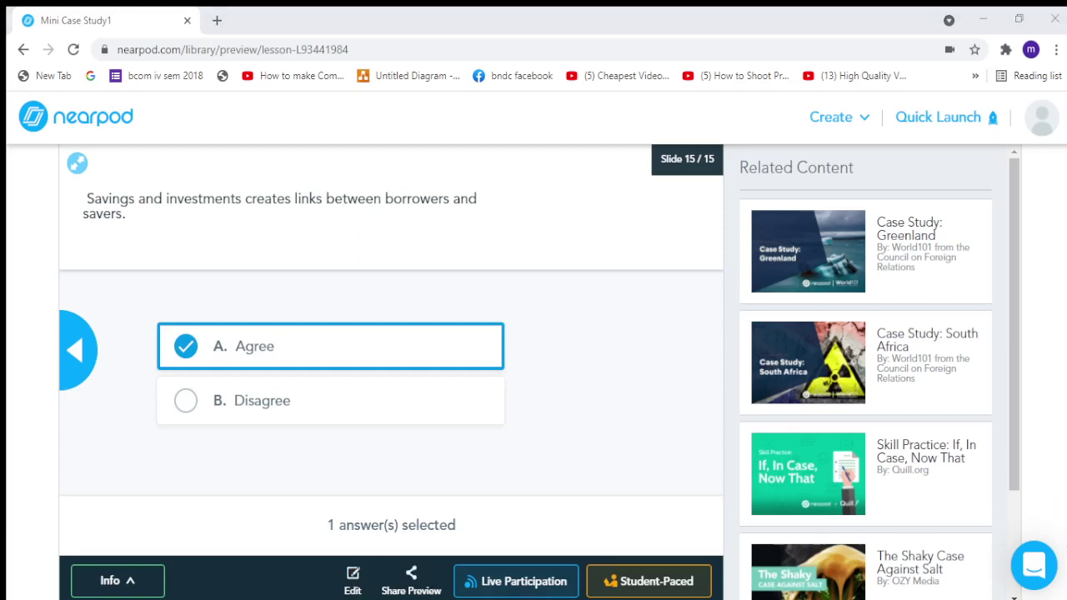
# - Glance at Quick Launch, then check the lesson's existing Student-Paced session in the active sessions dialog
pyautogui.click(964, 127)
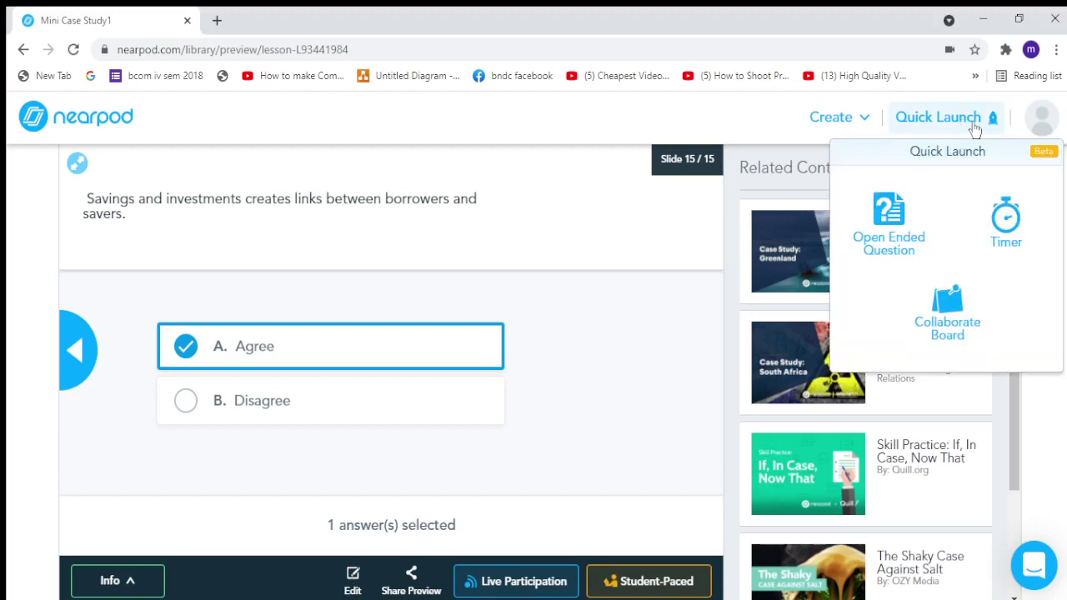
pyautogui.click(961, 121)
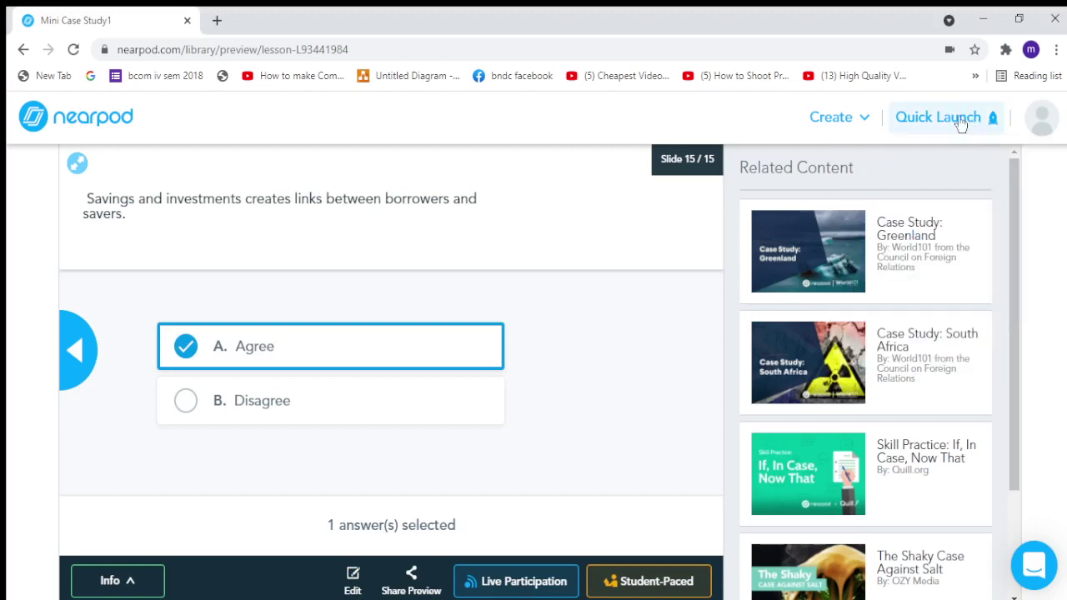
pyautogui.click(658, 587)
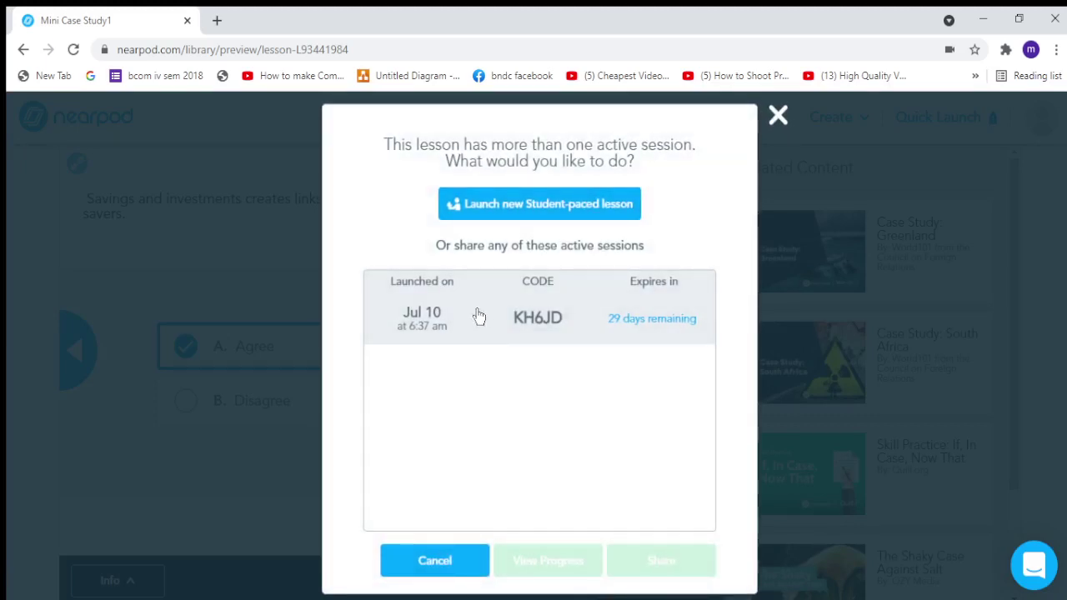
pyautogui.click(515, 241)
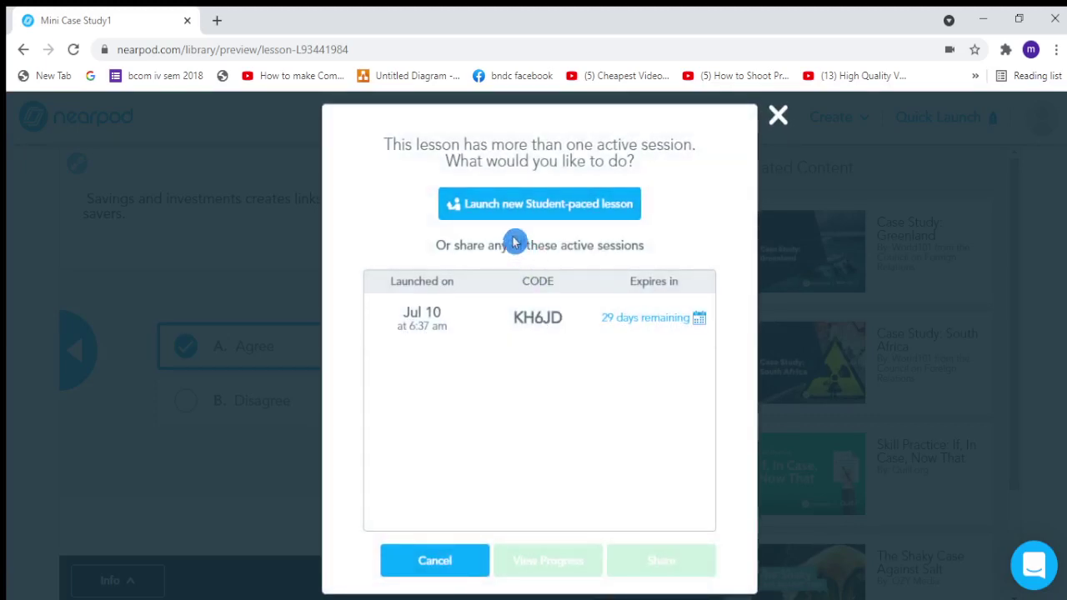
pyautogui.click(590, 305)
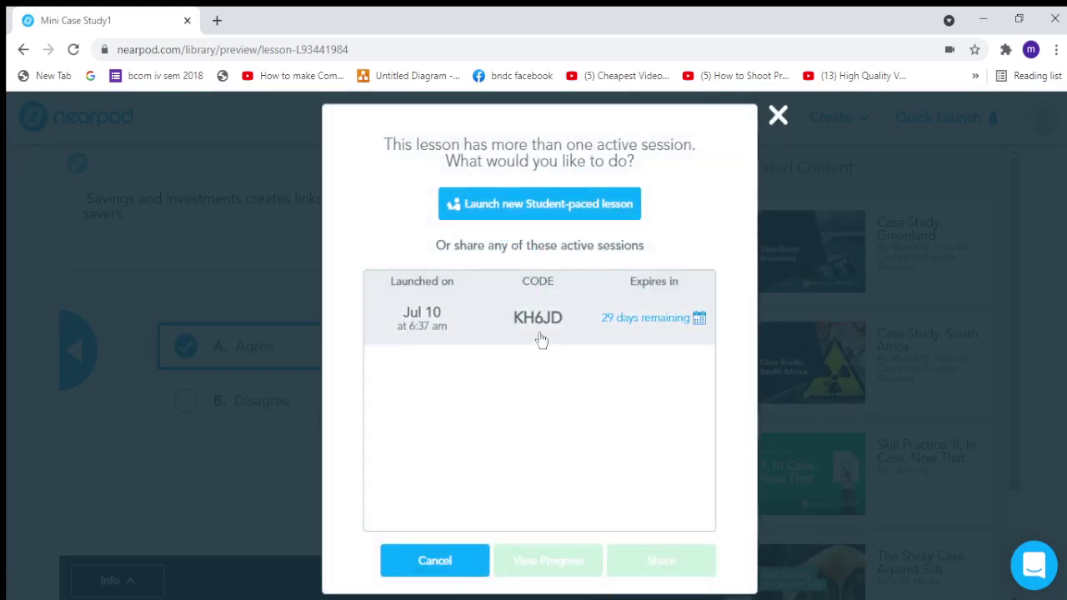
pyautogui.click(778, 117)
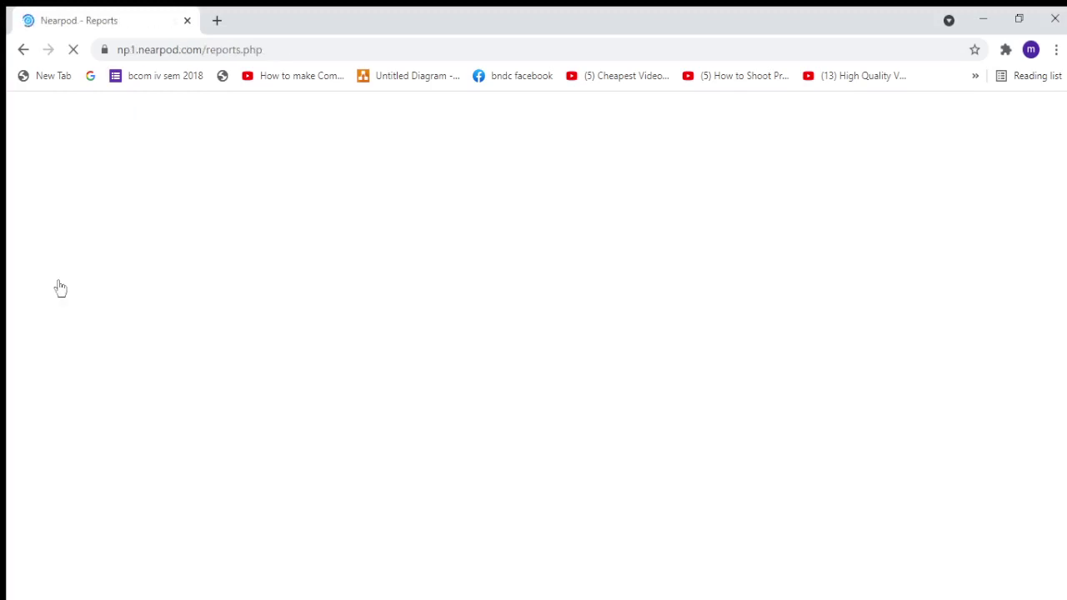
# - Open the 2021-4-8 session report from Reports, scroll through its participation charts and engagement table, then close it
pyautogui.click(60, 287)
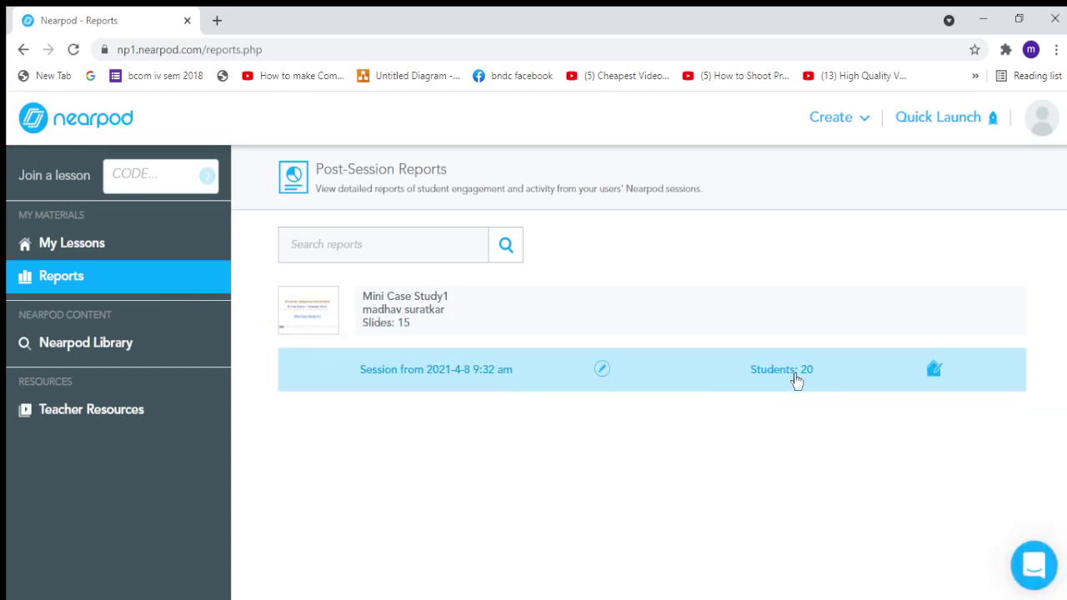
pyautogui.click(750, 378)
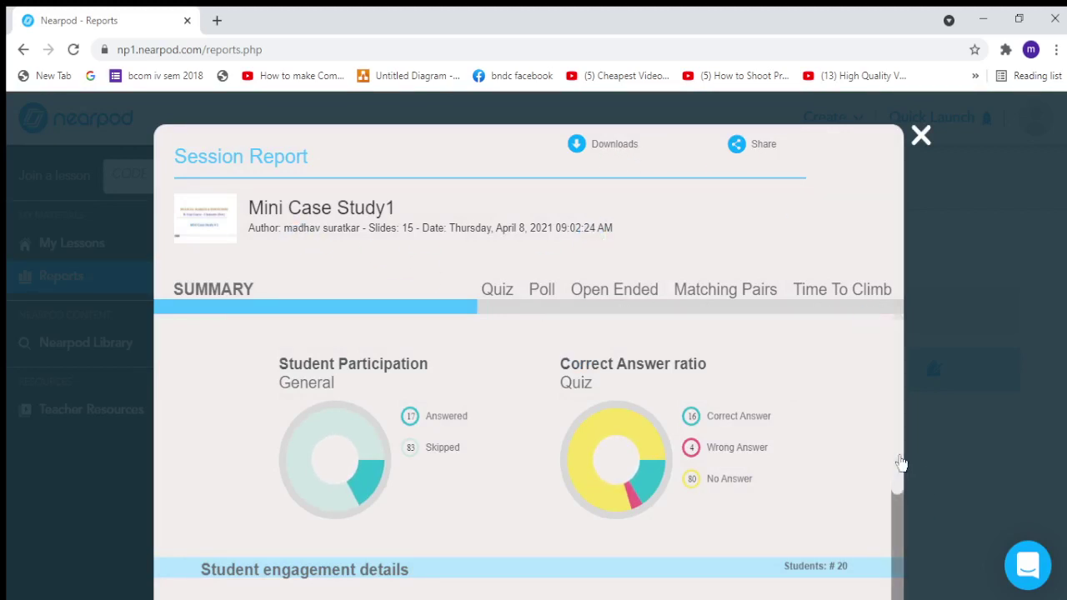
pyautogui.moveTo(903, 465); pyautogui.dragTo(901, 556)
pyautogui.scroll(-1, 901, 556)
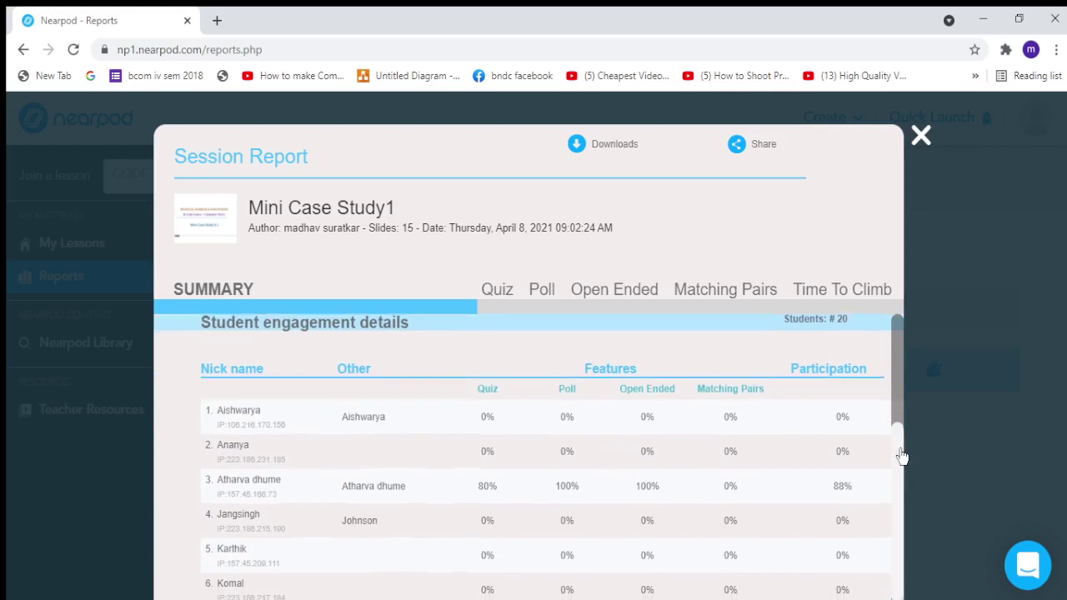
pyautogui.moveTo(900, 453); pyautogui.dragTo(899, 589)
pyautogui.scroll(-1, 898, 576)
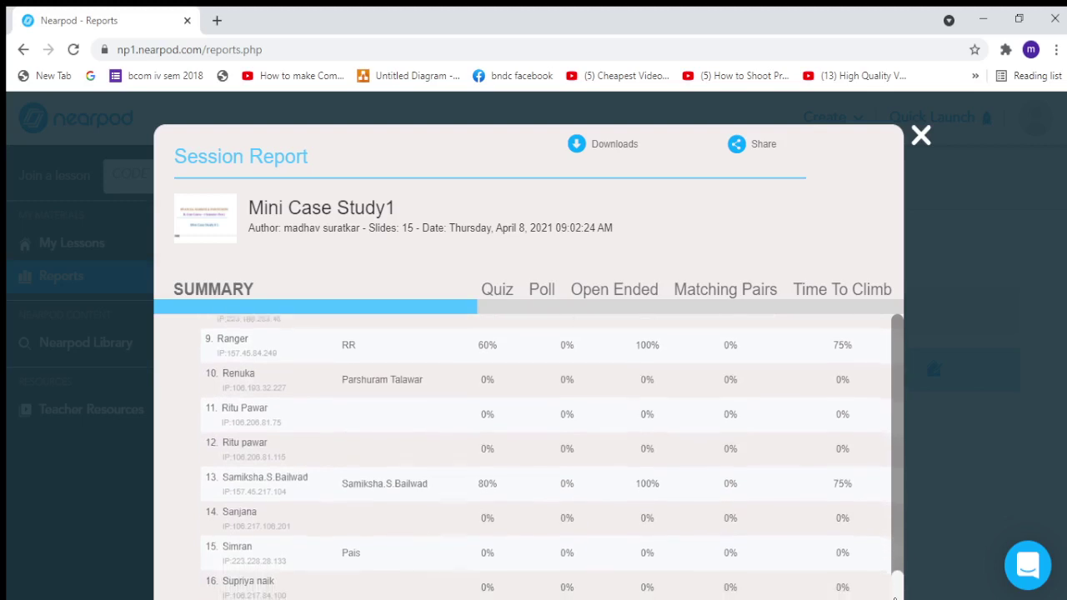
pyautogui.scroll(-2, 901, 478)
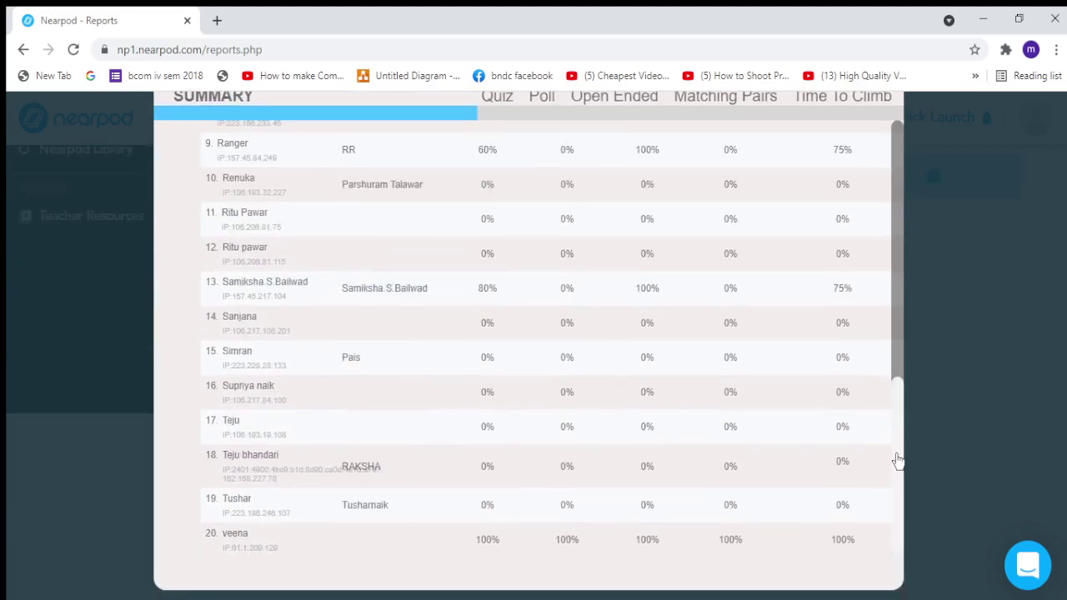
pyautogui.moveTo(900, 426); pyautogui.dragTo(913, 148)
pyautogui.scroll(1, 912, 148)
pyautogui.scroll(1, 909, 145)
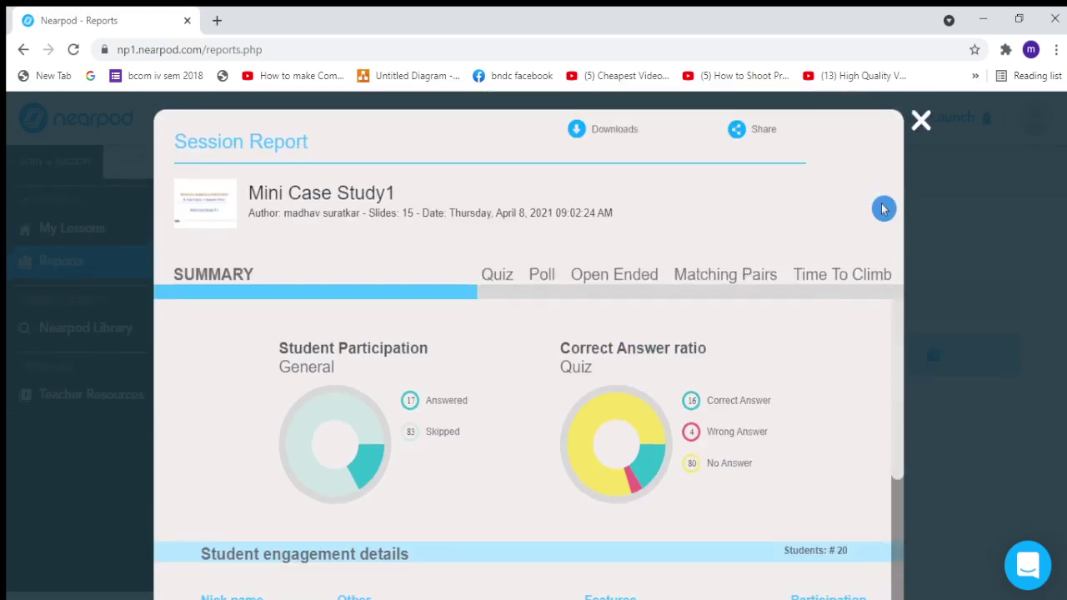
pyautogui.click(922, 136)
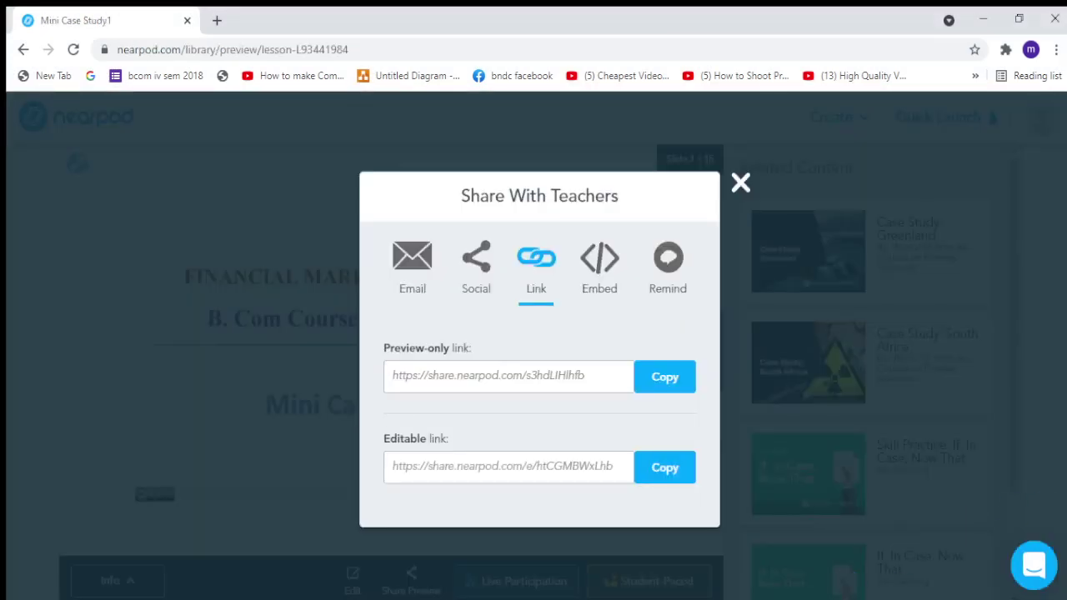
# - Browse the Social, Email and Link tabs of Share With Teachers, then close it and the active sessions dialog
pyautogui.click(492, 279)
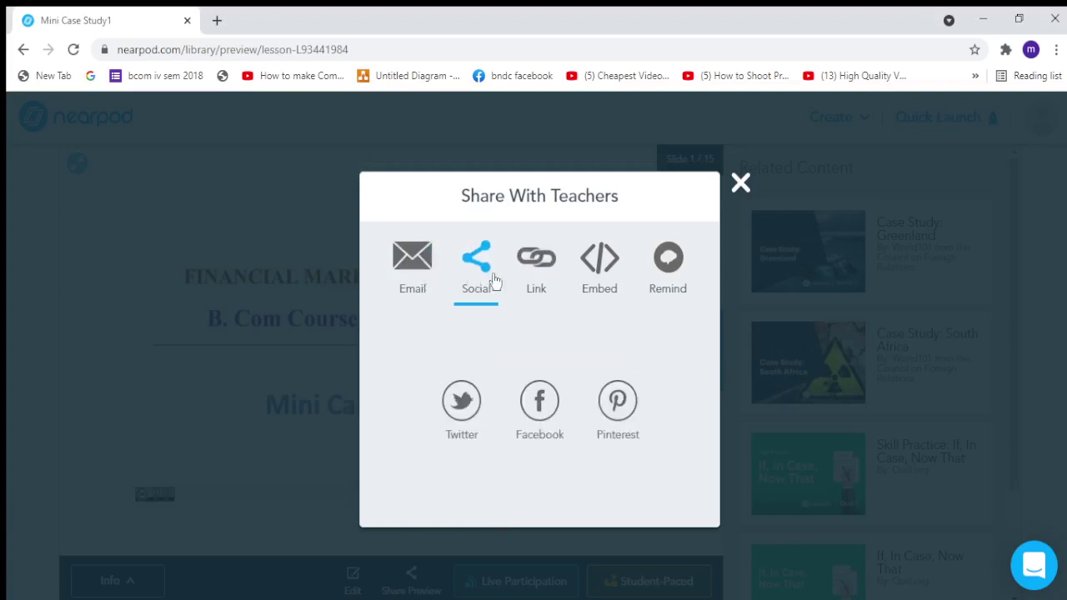
pyautogui.click(414, 275)
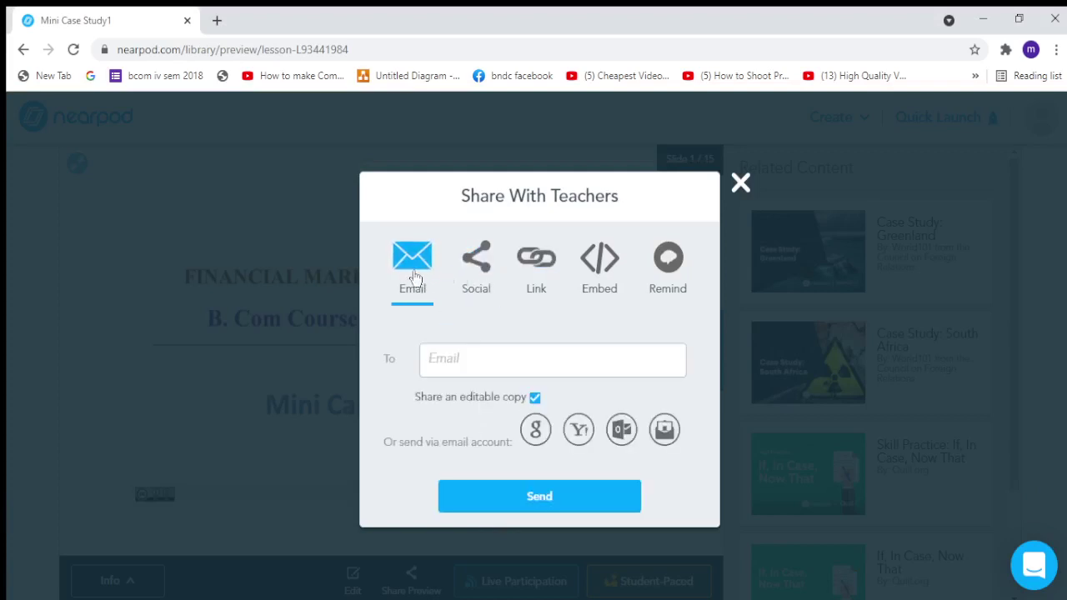
pyautogui.click(551, 271)
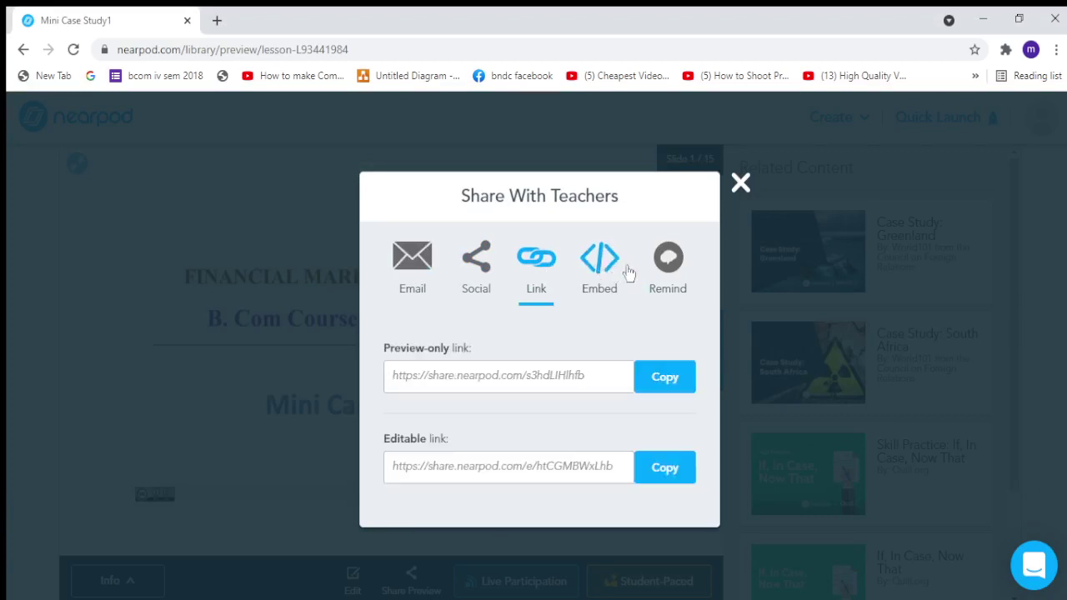
pyautogui.click(742, 199)
pyautogui.click(661, 379)
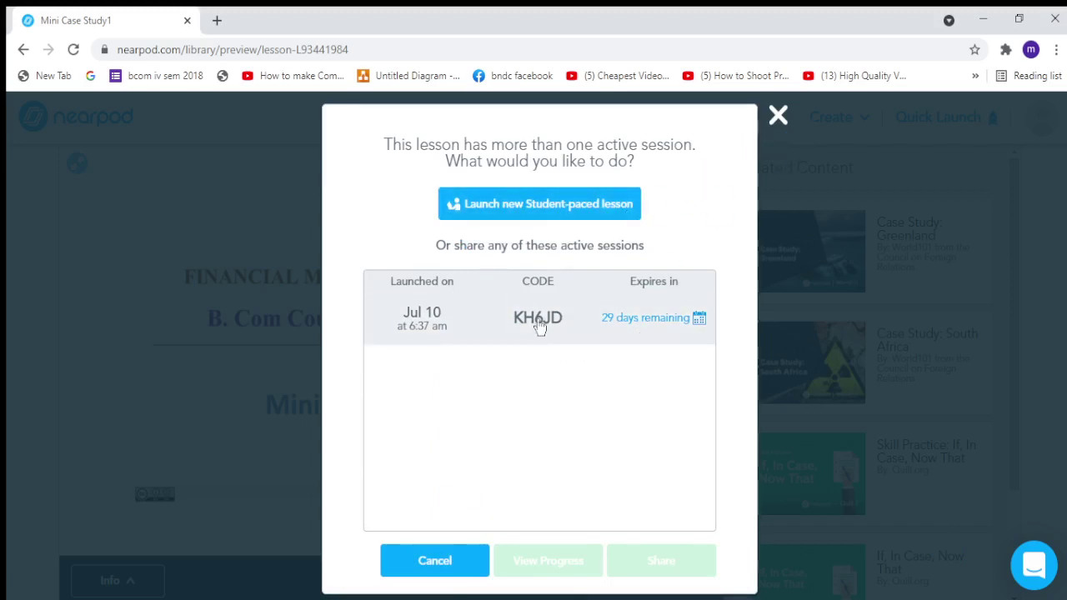
pyautogui.click(777, 116)
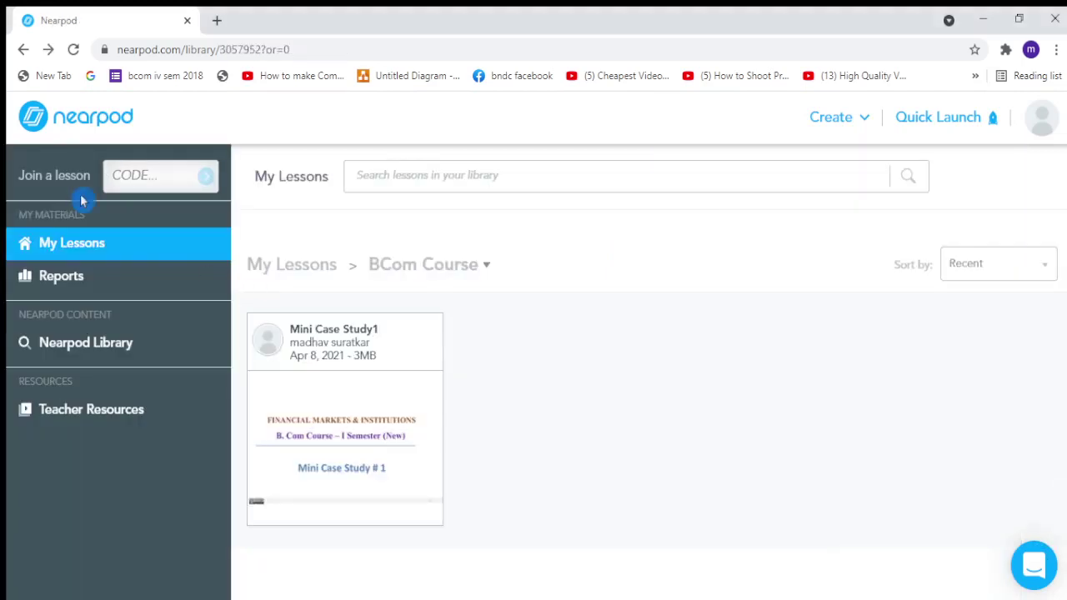
# - Use the Join a lesson CODE field to bring up the student join page
pyautogui.click(142, 185)
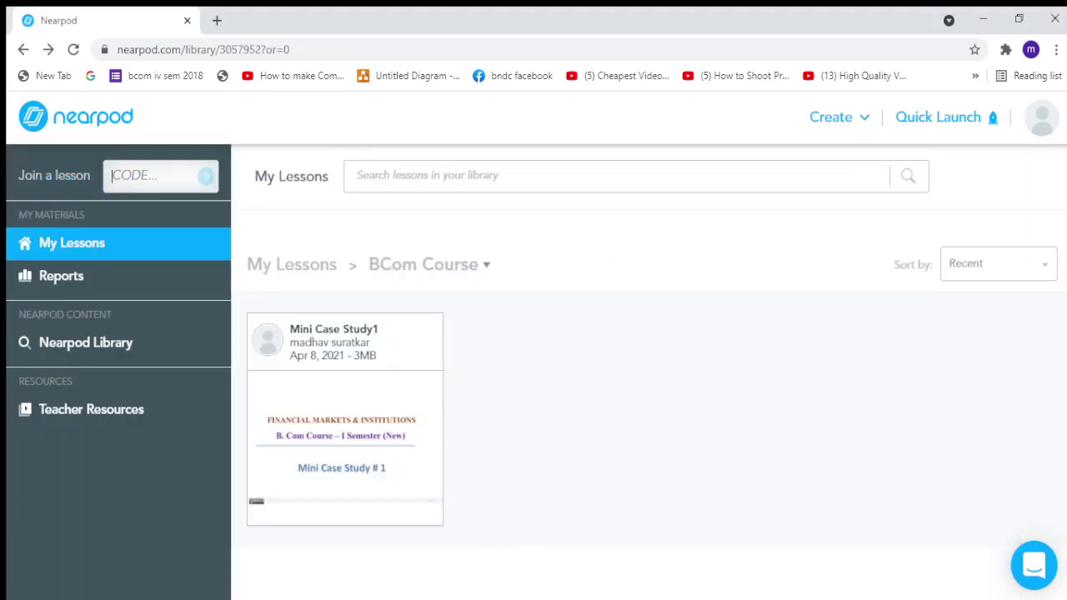